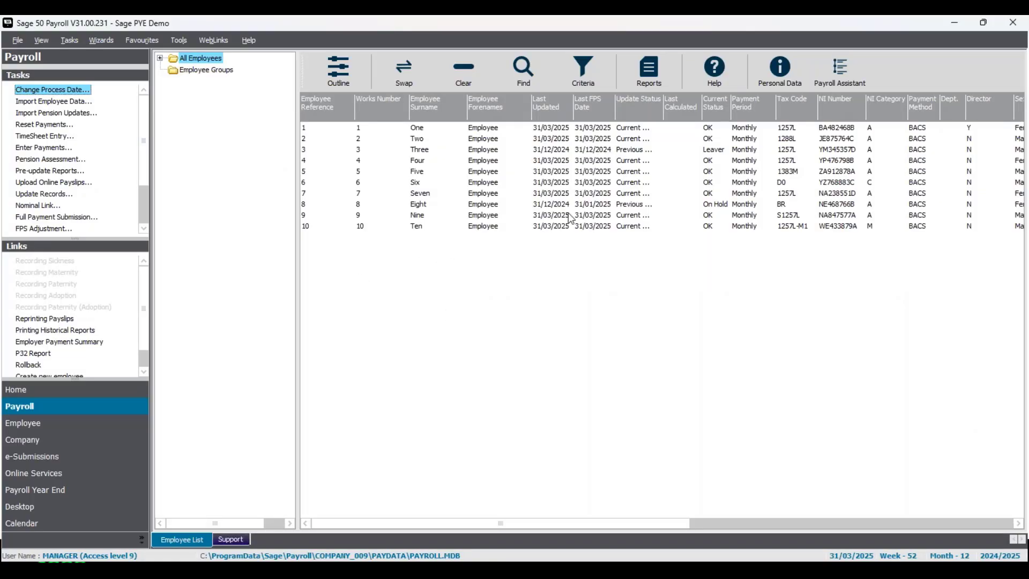
Change the payroll process date to 05/04/2025 and leave no employee selected in the list.
{"action": "left_click", "coordinate": [556, 130]}
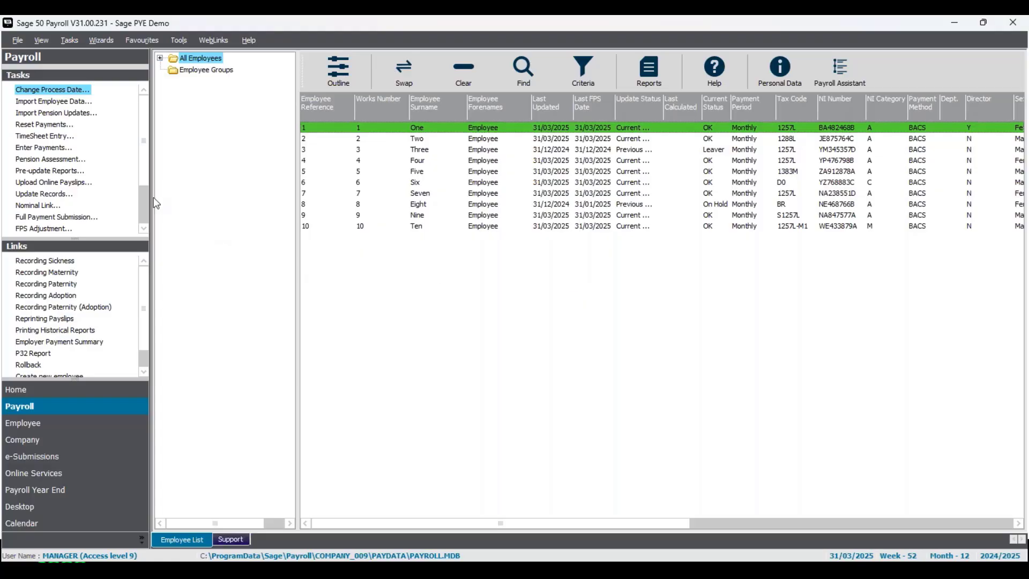
{"action": "left_click", "coordinate": [78, 94]}
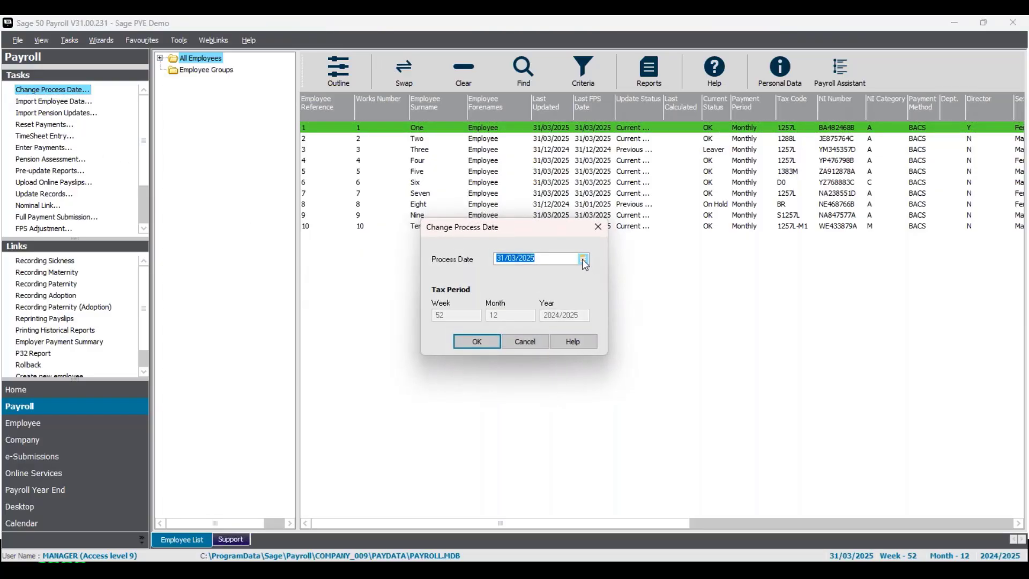
{"action": "left_click", "coordinate": [583, 258]}
{"action": "left_click", "coordinate": [594, 273]}
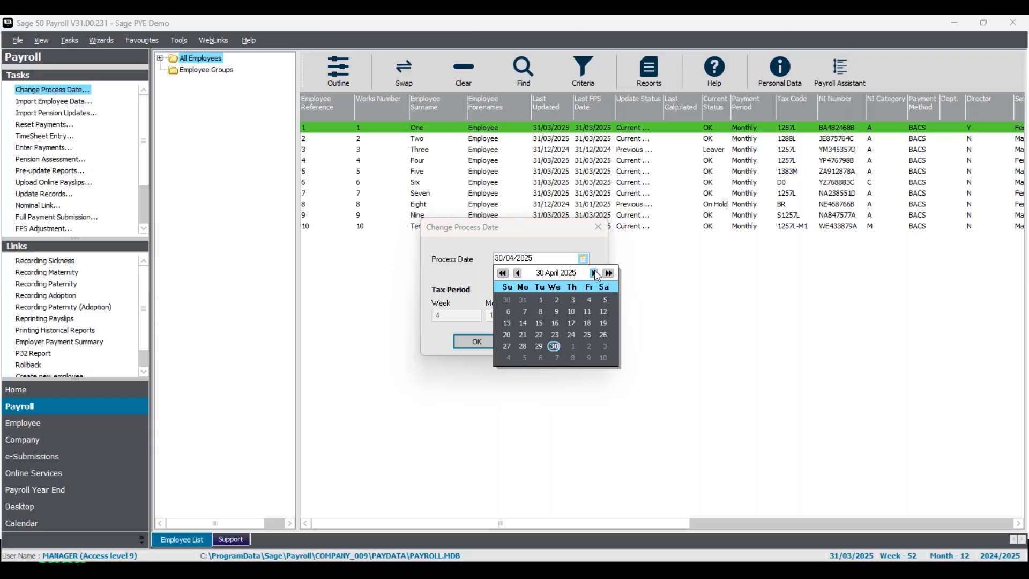
{"action": "left_click", "coordinate": [603, 301]}
{"action": "left_click", "coordinate": [465, 278]}
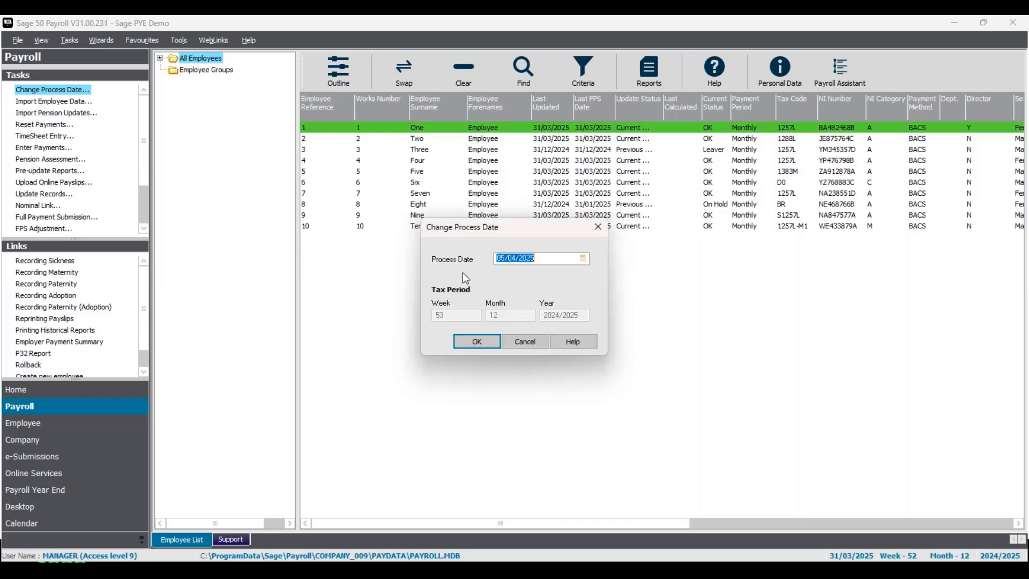
{"action": "left_click", "coordinate": [480, 347]}
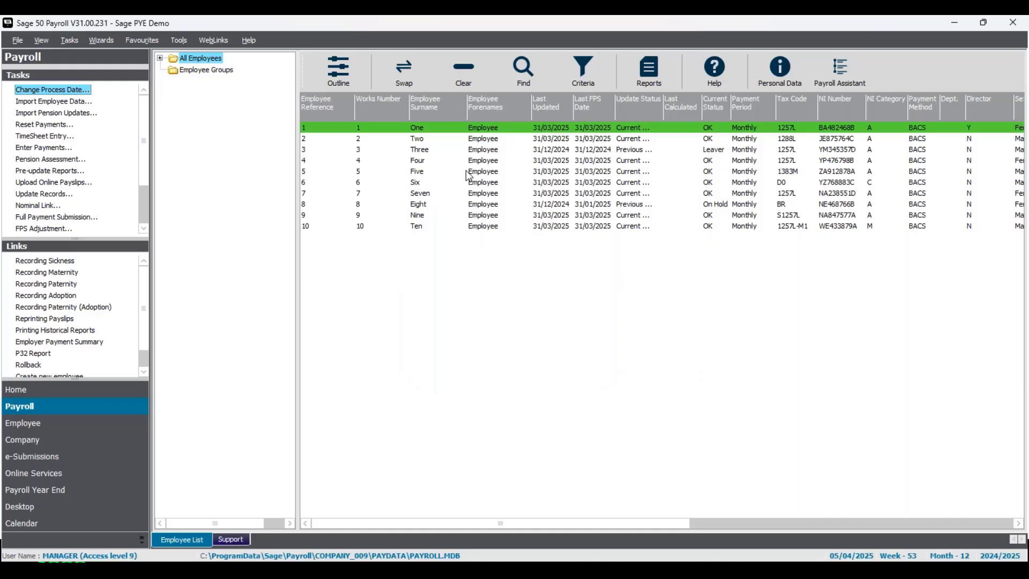
{"action": "left_click", "coordinate": [478, 127]}
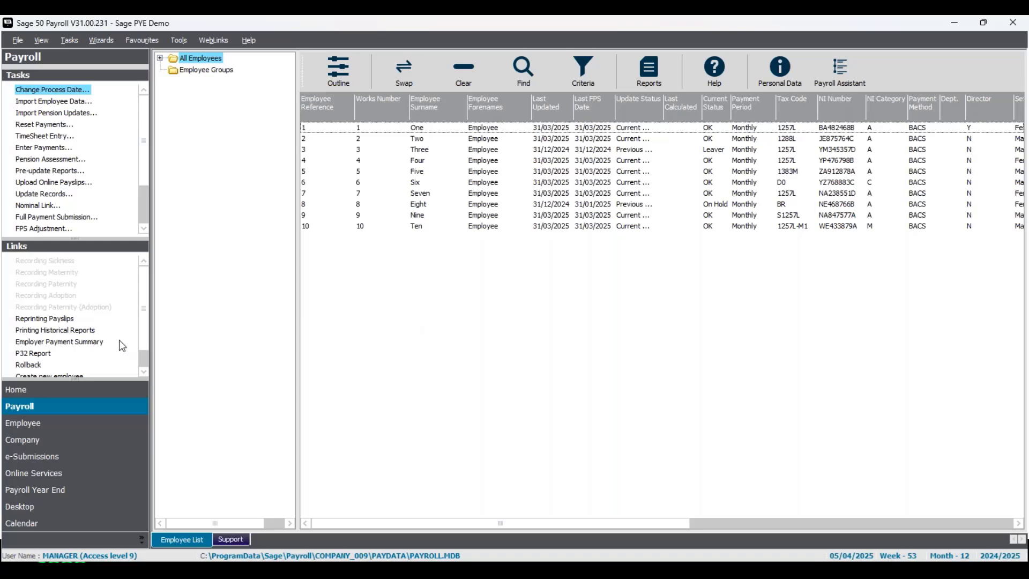
Choose tax year 2024/2025 for the payroll year end with reports date 05/04/2025, clearing all employee selections and criteria and leaving the cessation date blank.
{"action": "left_click", "coordinate": [72, 492]}
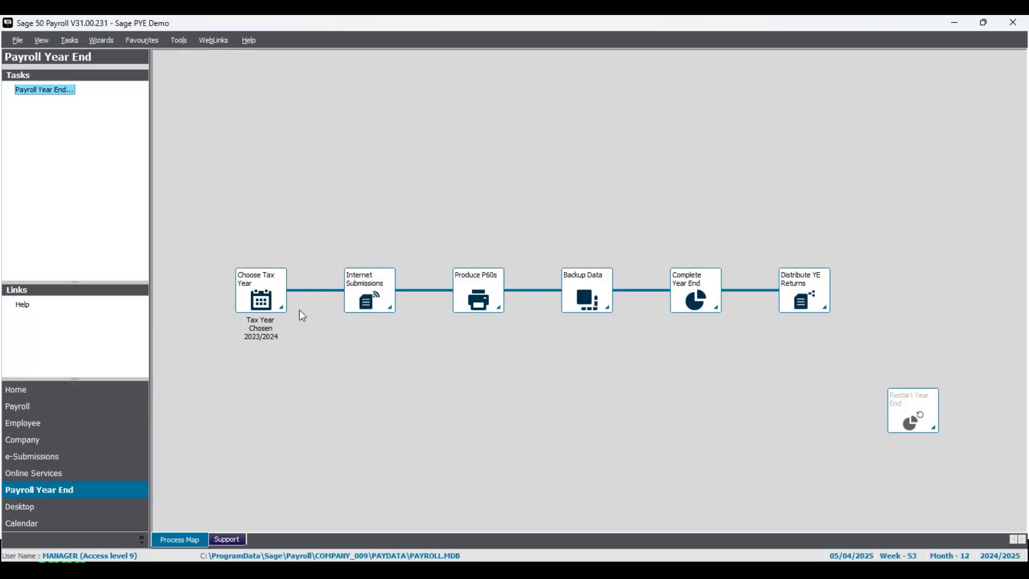
{"action": "left_click", "coordinate": [269, 292]}
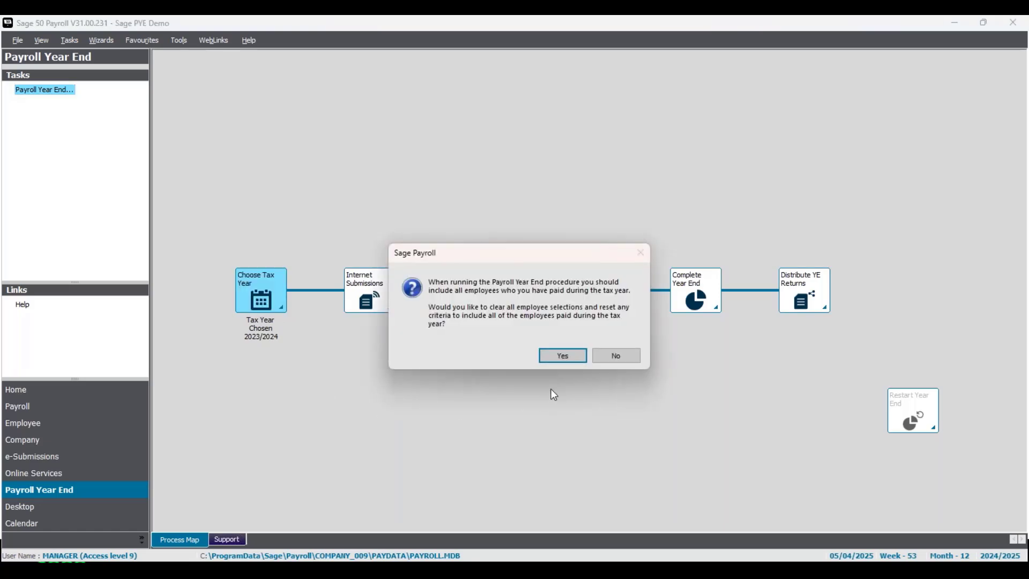
{"action": "left_click", "coordinate": [563, 356]}
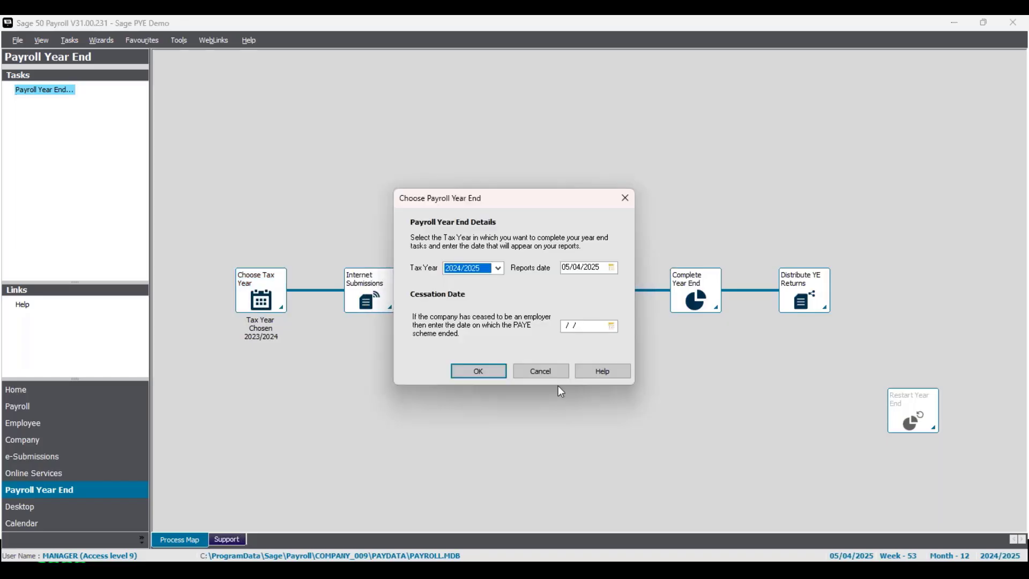
{"action": "left_click", "coordinate": [498, 271]}
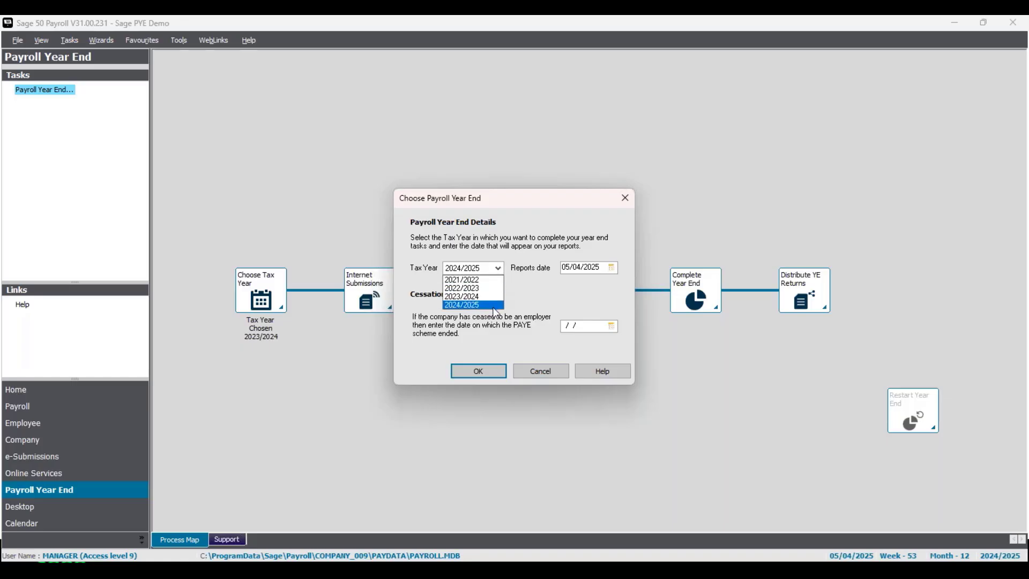
{"action": "left_click", "coordinate": [495, 305]}
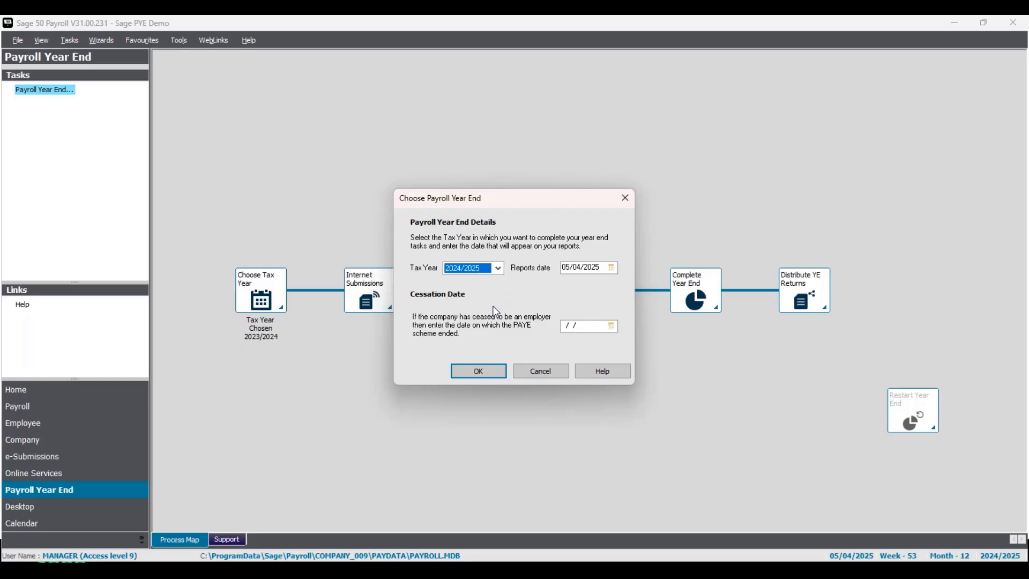
{"action": "left_click", "coordinate": [612, 270]}
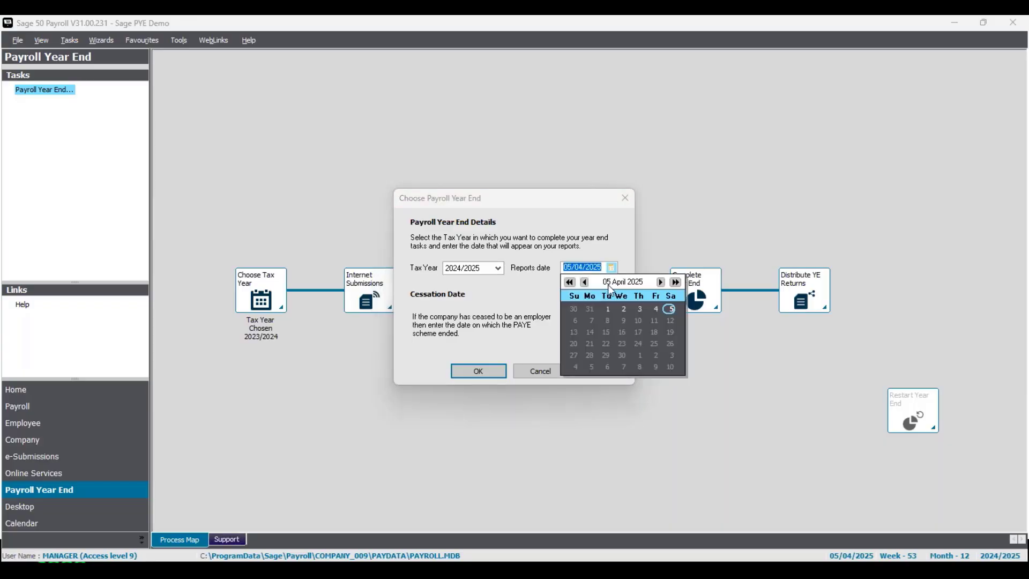
{"action": "left_click", "coordinate": [617, 254]}
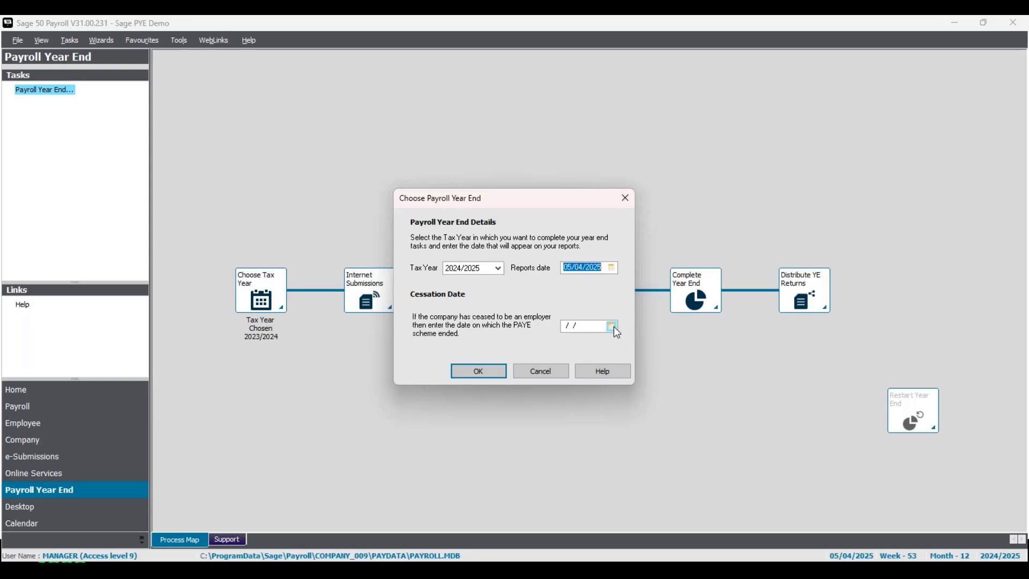
{"action": "left_click", "coordinate": [499, 373]}
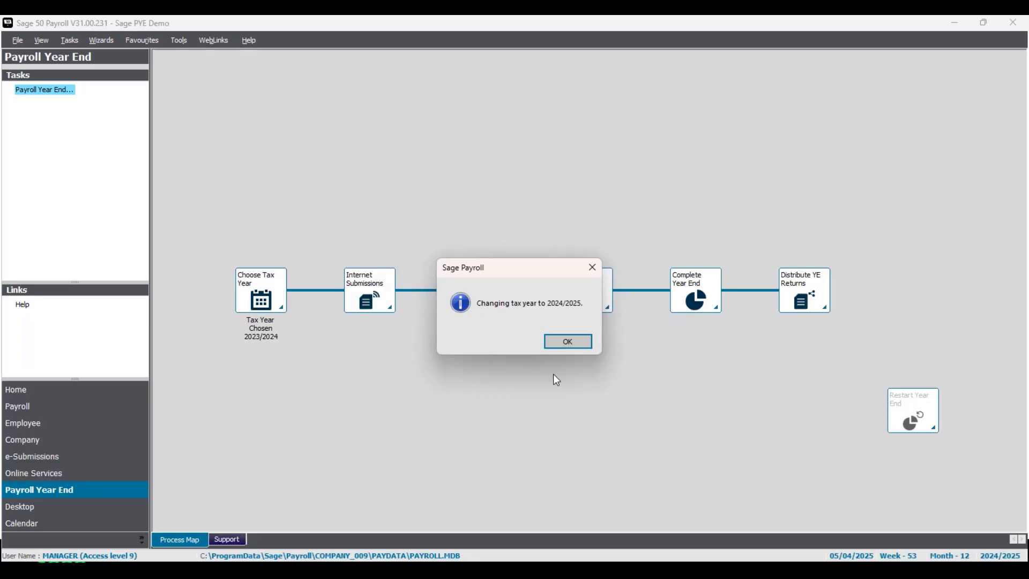
{"action": "left_click", "coordinate": [568, 341]}
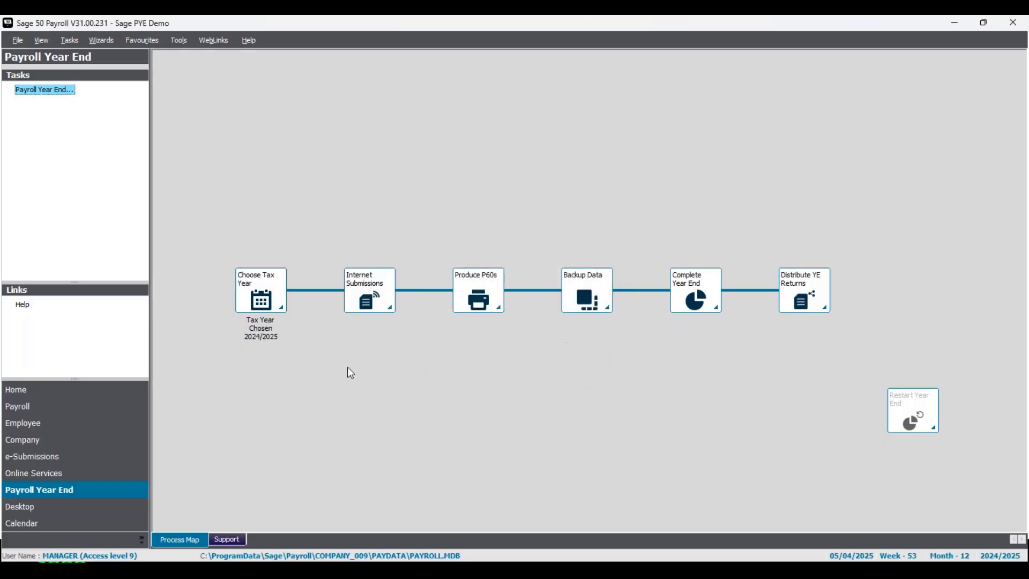
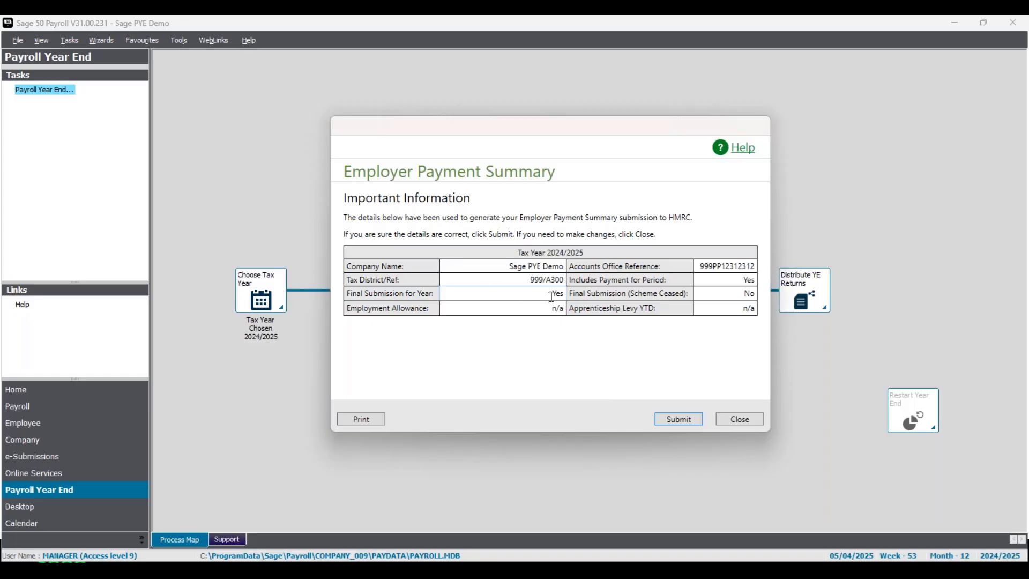
Check the final-submission-for-year entry, submit the Employer Payment Summary to HMRC, and close the submission window.
{"action": "left_click_drag", "start_coordinate": [548, 294], "coordinate": [564, 296]}
{"action": "left_click", "coordinate": [560, 300]}
{"action": "left_click", "coordinate": [685, 423]}
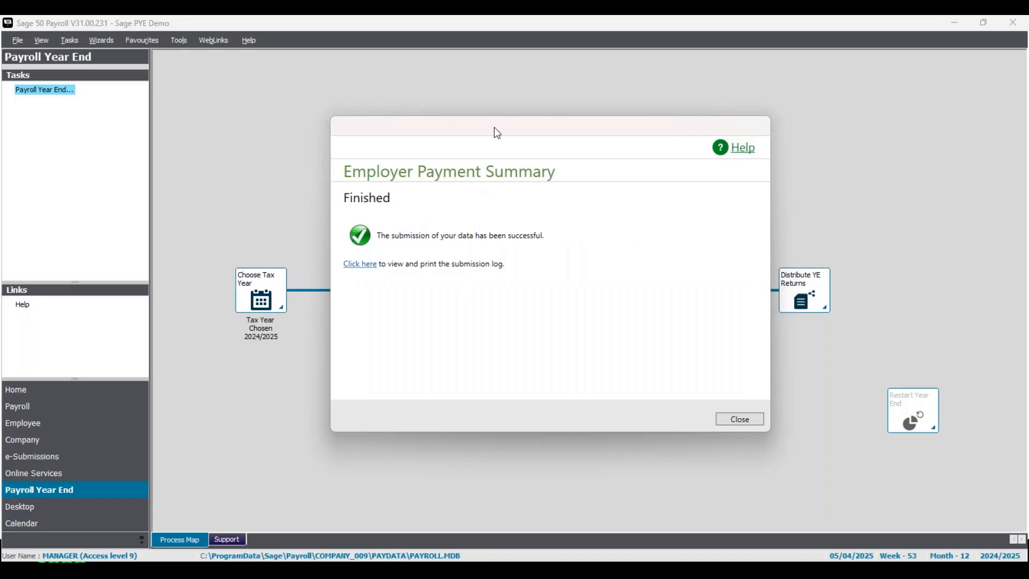
{"action": "left_click_drag", "start_coordinate": [494, 131], "coordinate": [644, 118]}
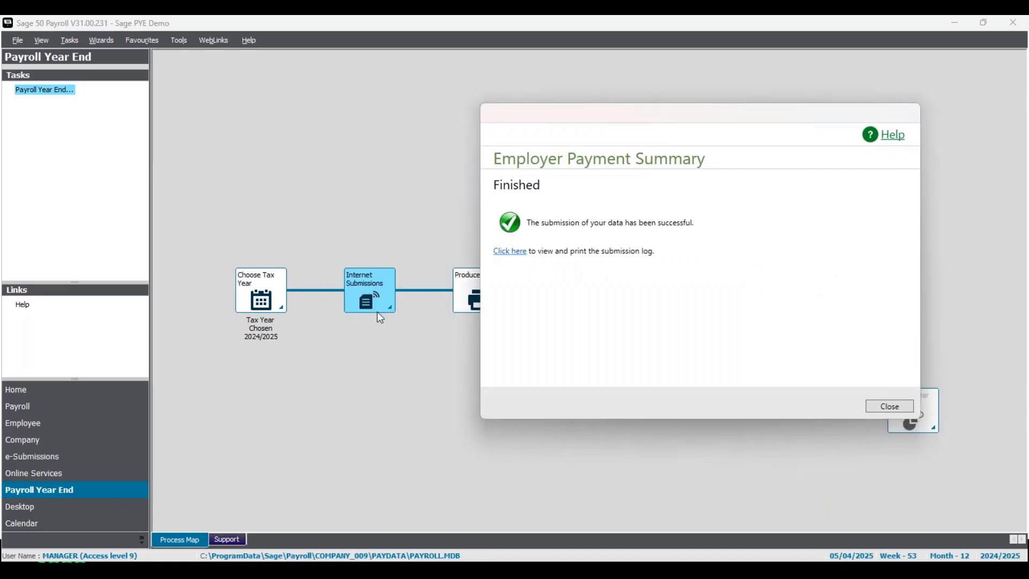
{"action": "left_click_drag", "start_coordinate": [778, 114], "coordinate": [625, 128]}
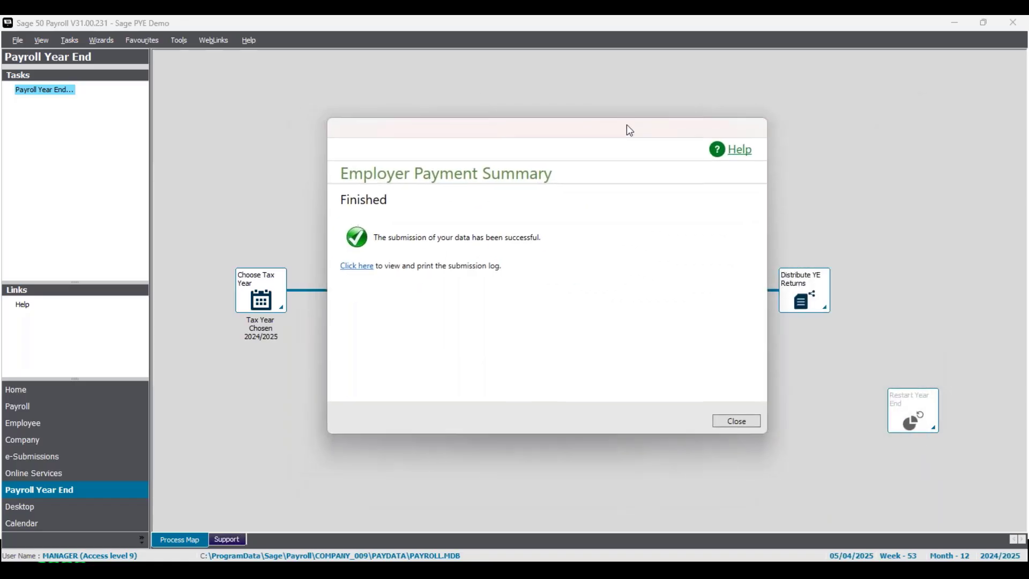
{"action": "left_click", "coordinate": [736, 421]}
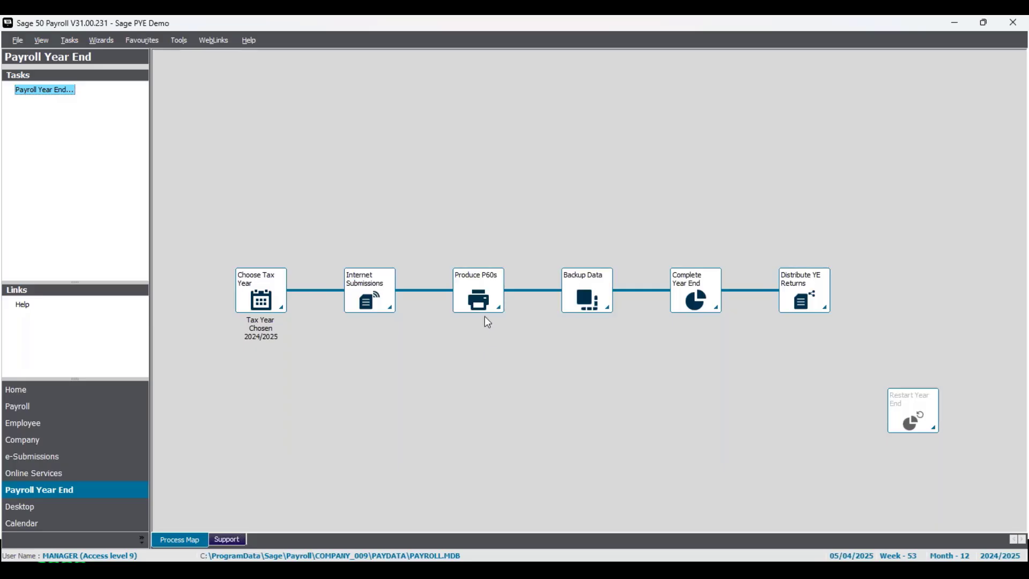
Open the print or email options for producing P60s, try the Email method, and set the output back to Print.
{"action": "left_click", "coordinate": [480, 290]}
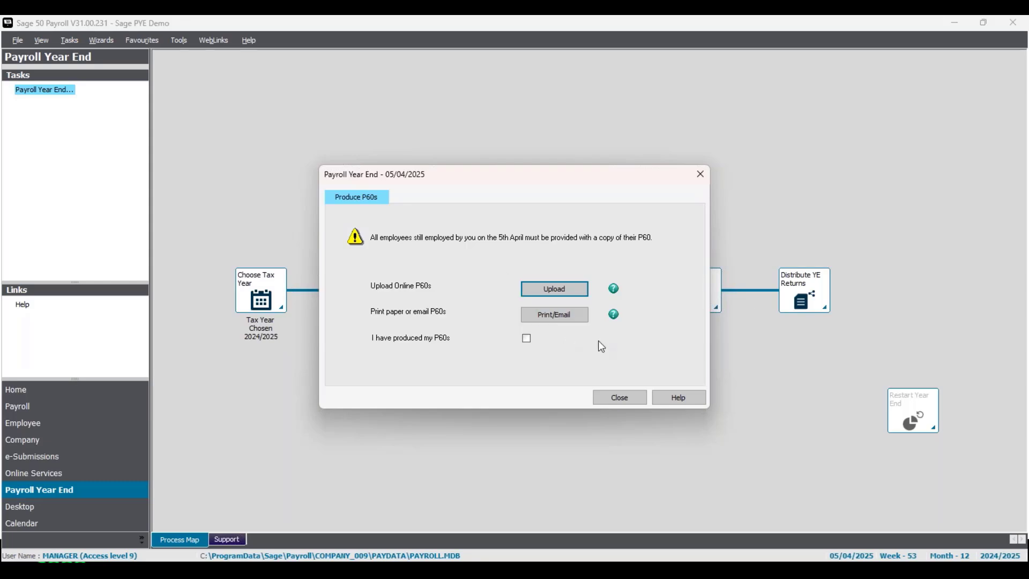
{"action": "left_click", "coordinate": [554, 315]}
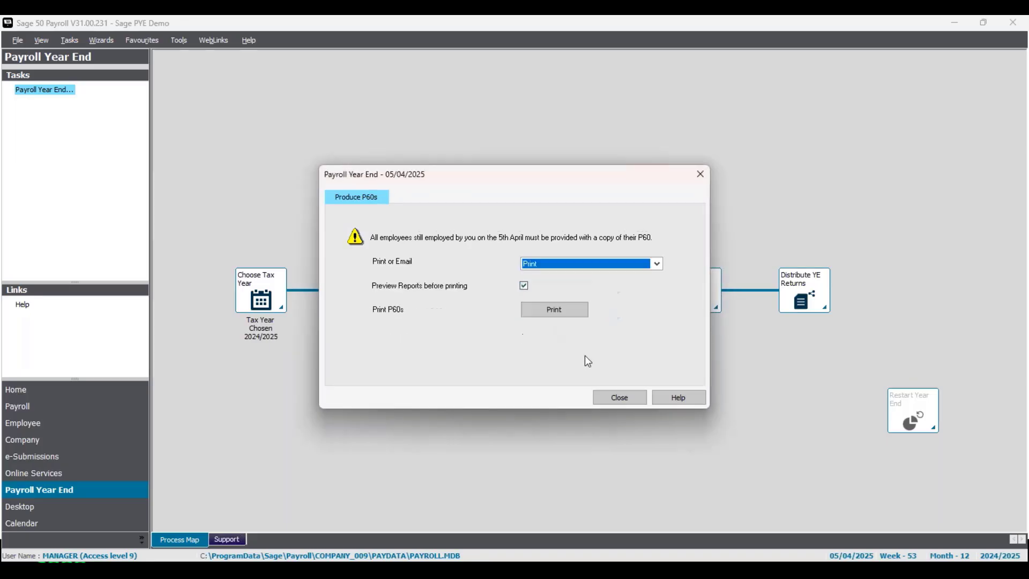
{"action": "left_click", "coordinate": [653, 265]}
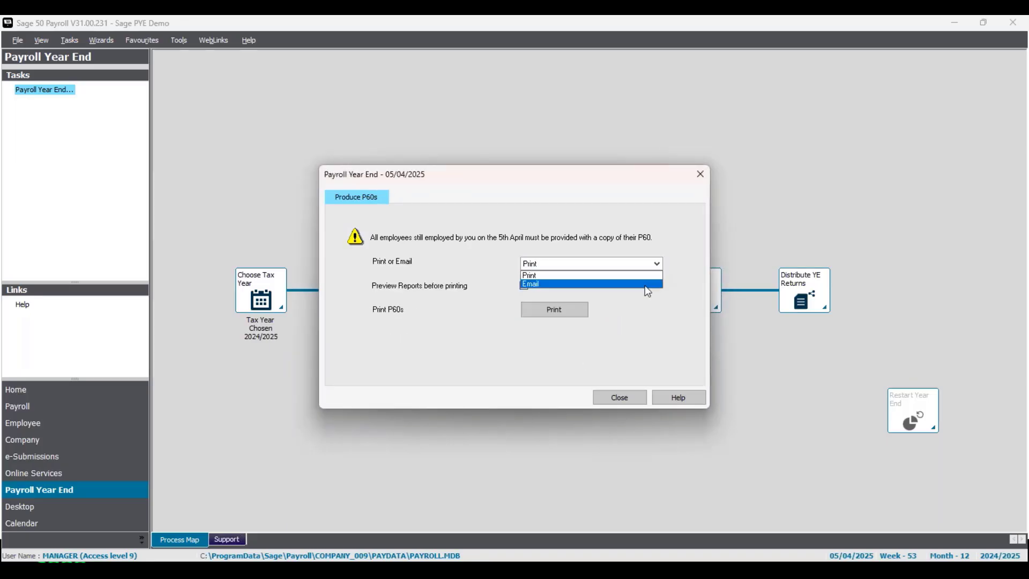
{"action": "left_click", "coordinate": [646, 285]}
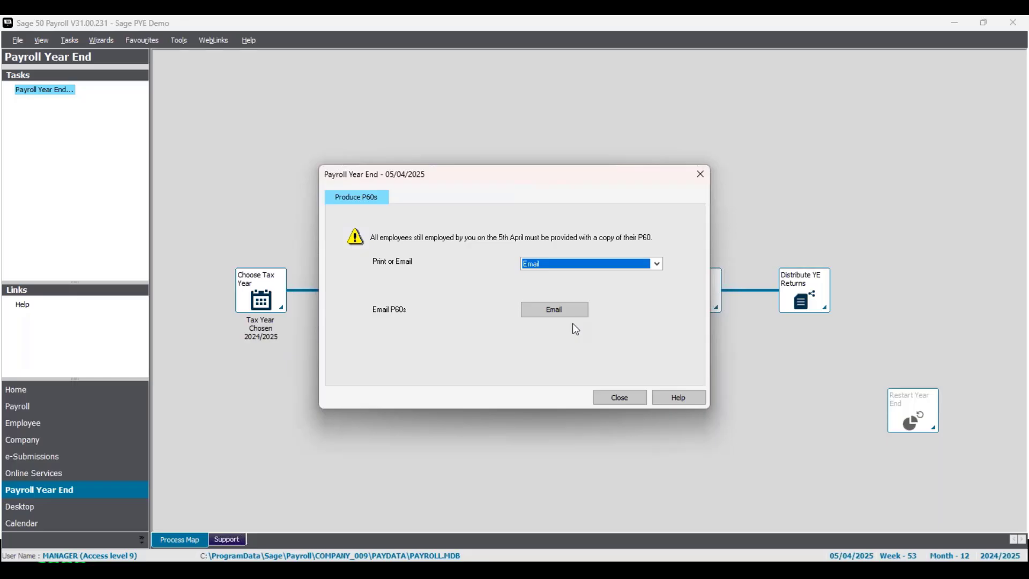
{"action": "left_click", "coordinate": [657, 263]}
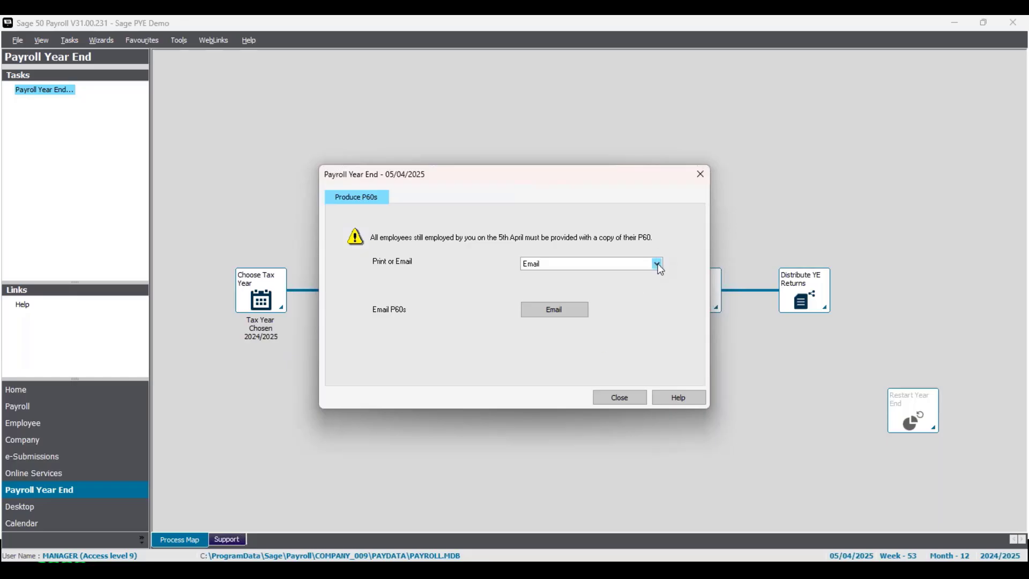
{"action": "left_click", "coordinate": [643, 275]}
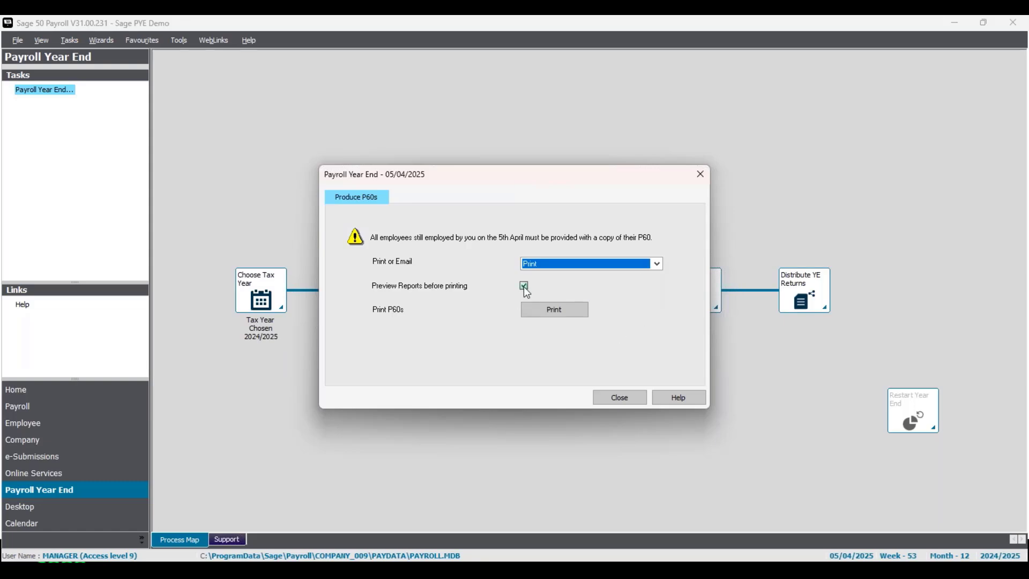
Preview the printed P60s, including employees set to receive them by email or Online Services, and return to the Produce P60s options.
{"action": "left_click", "coordinate": [555, 312]}
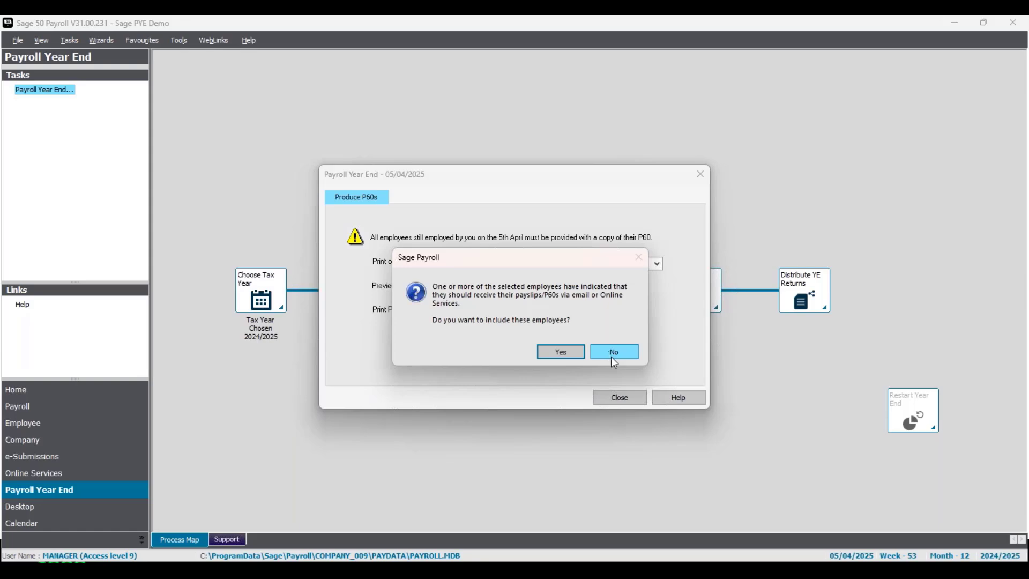
{"action": "left_click", "coordinate": [568, 353]}
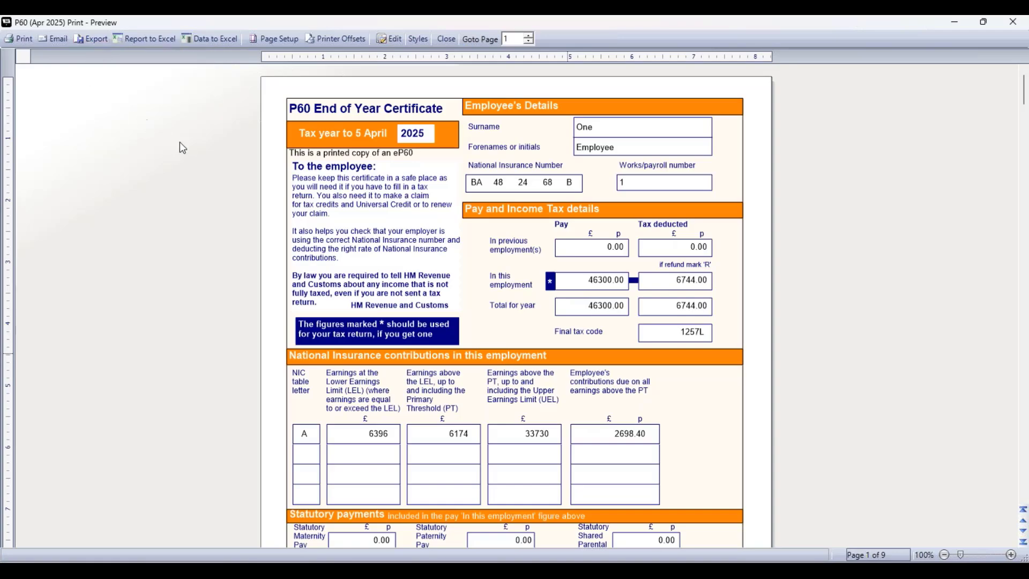
{"action": "left_click_drag", "start_coordinate": [1024, 90], "coordinate": [872, 183]}
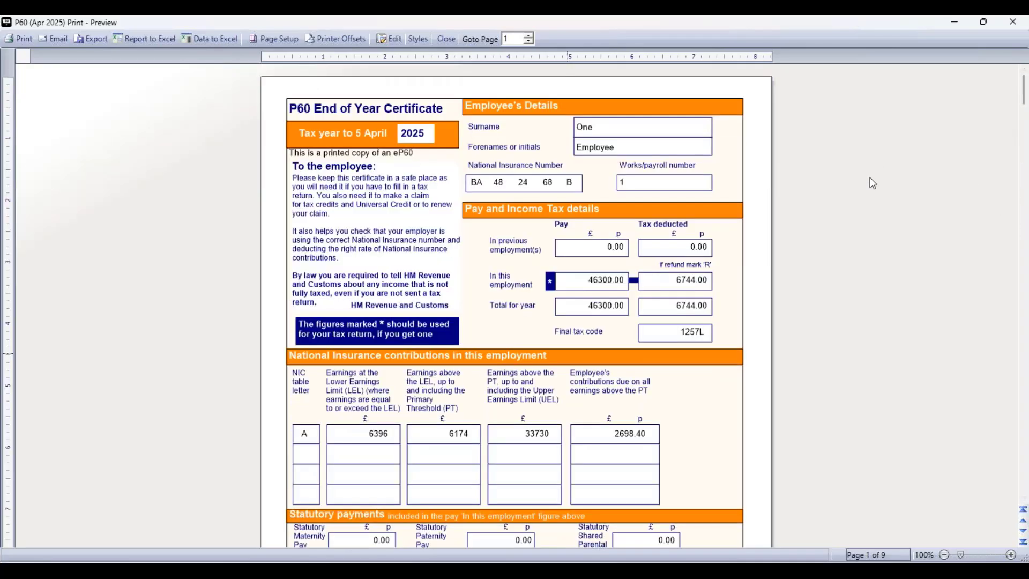
{"action": "left_click", "coordinate": [446, 39]}
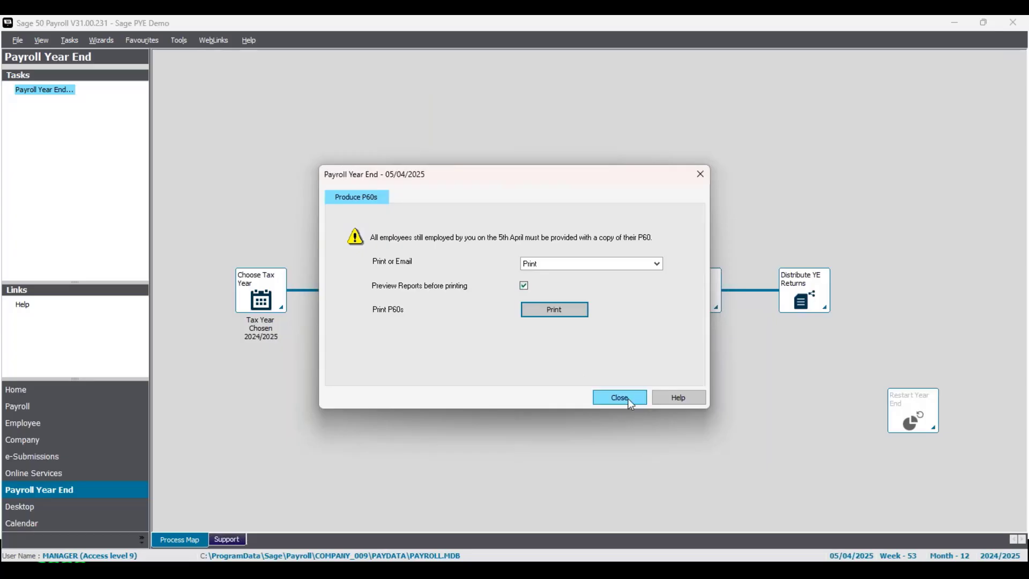
{"action": "left_click", "coordinate": [621, 397]}
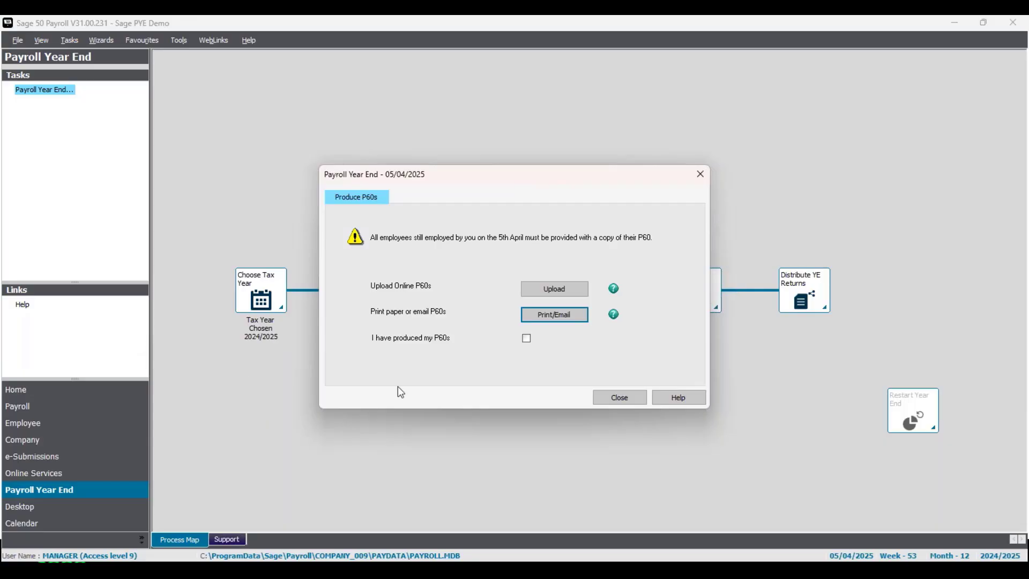
Open the Online Services window for uploading the employees' P60s.
{"action": "left_click", "coordinate": [560, 296]}
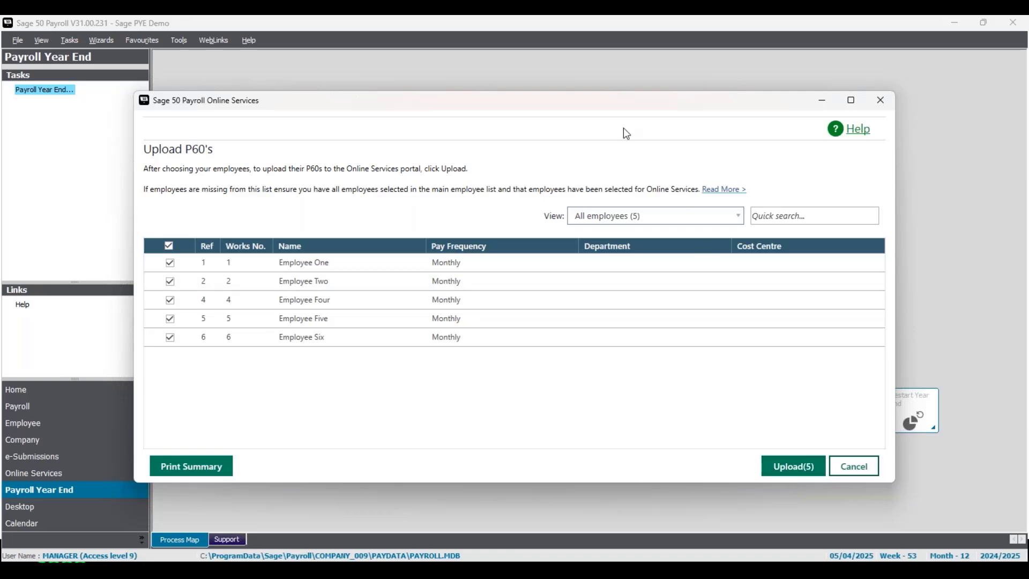
{"action": "mouse_move", "coordinate": [610, 121]}
{"action": "left_mouse_down"}
{"action": "mouse_move", "coordinate": [586, 451]}
{"action": "mouse_move", "coordinate": [615, 133]}
{"action": "left_mouse_up"}
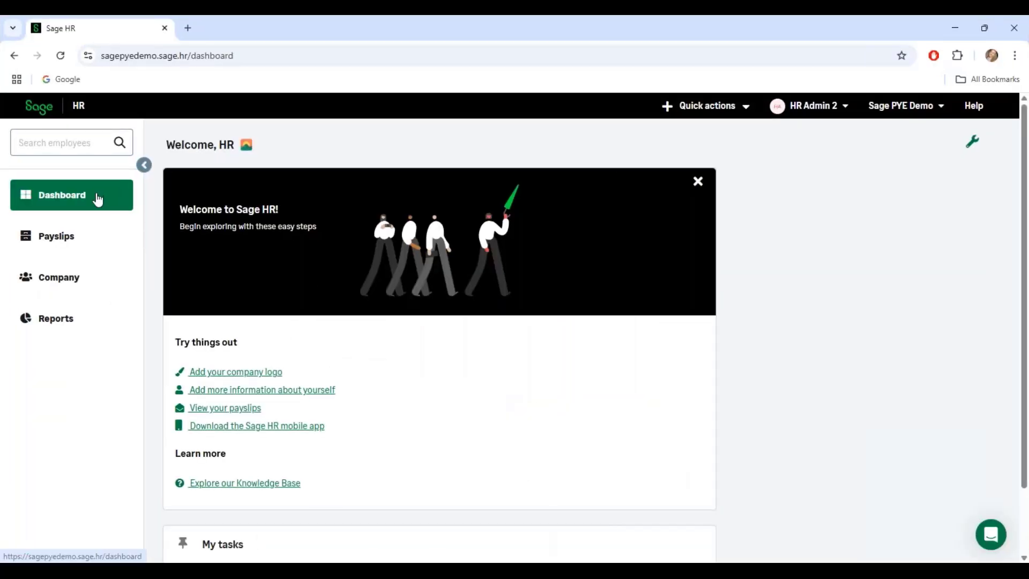
In Sage HR, open the company's list of published P60s from the payslips area.
{"action": "left_click", "coordinate": [98, 199]}
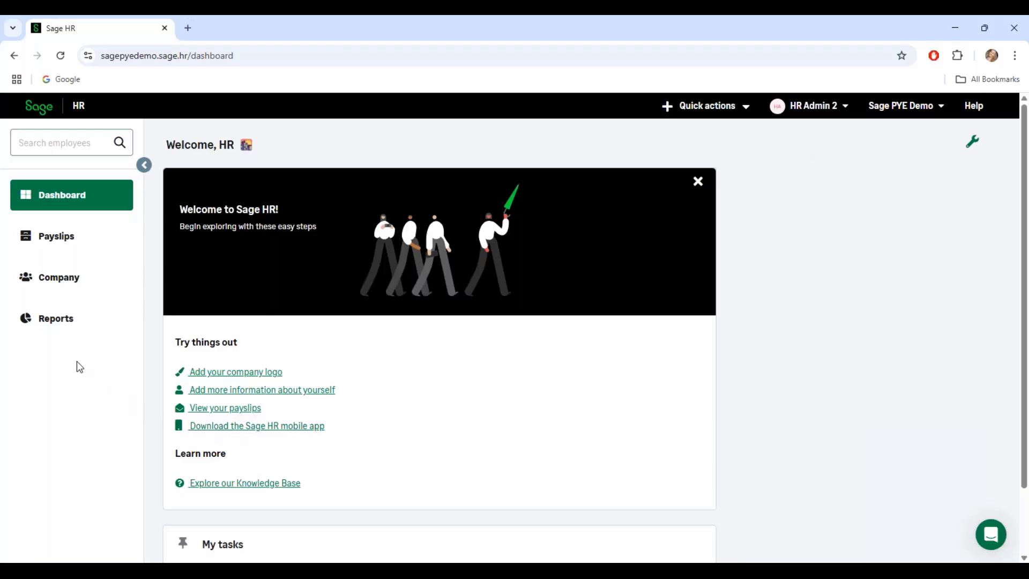
{"action": "left_click", "coordinate": [91, 237]}
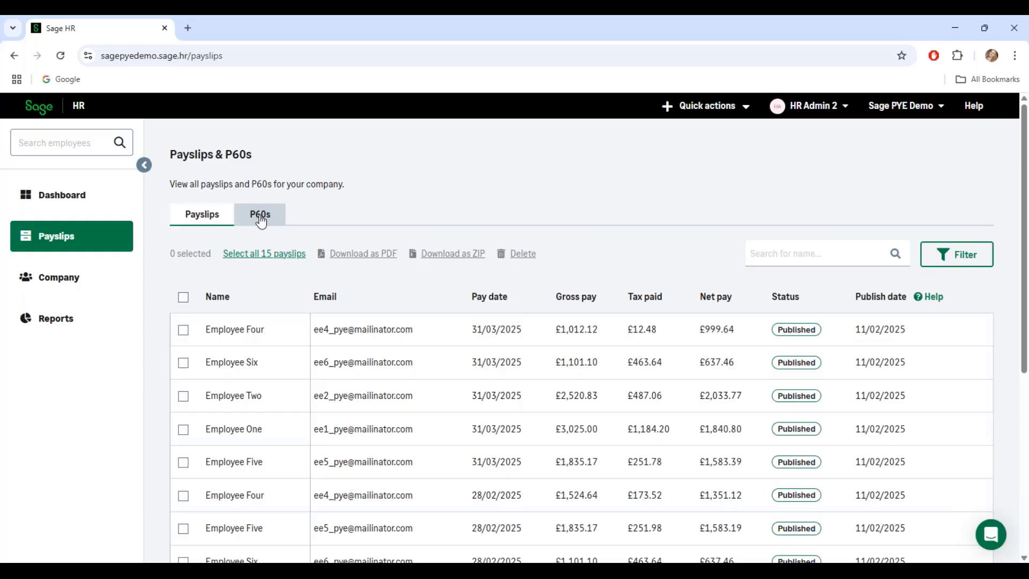
{"action": "left_click", "coordinate": [260, 217]}
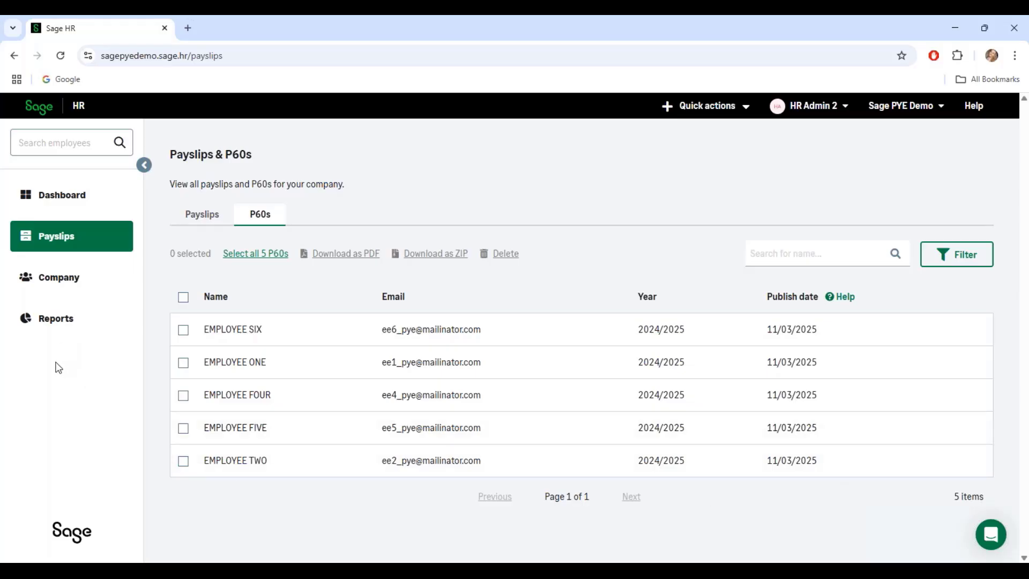
Open Employee Five's record from the company directory and show that employee's P60s.
{"action": "left_click", "coordinate": [73, 279]}
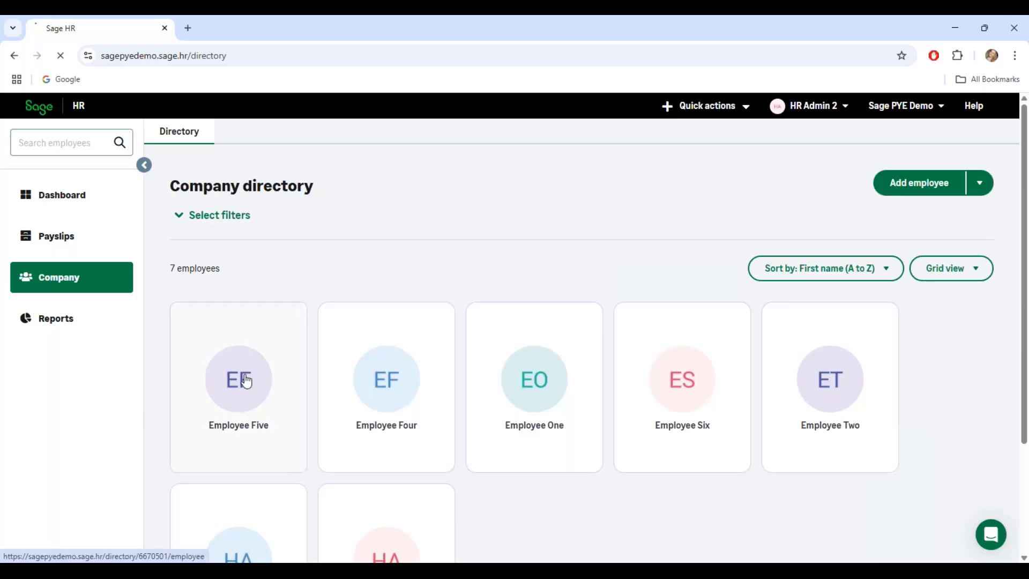
{"action": "left_click", "coordinate": [194, 410]}
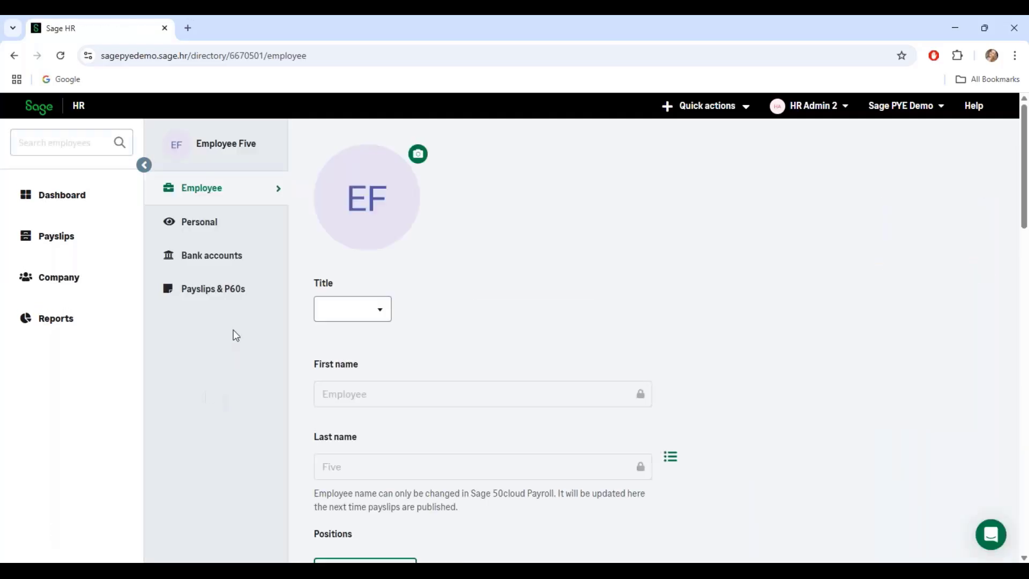
{"action": "left_click", "coordinate": [228, 299]}
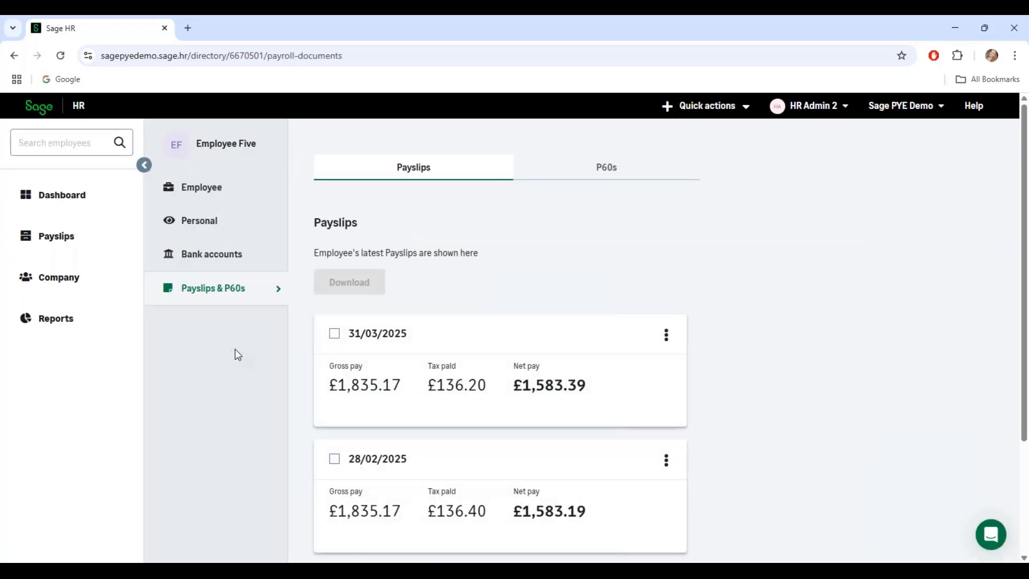
{"action": "left_click", "coordinate": [608, 181]}
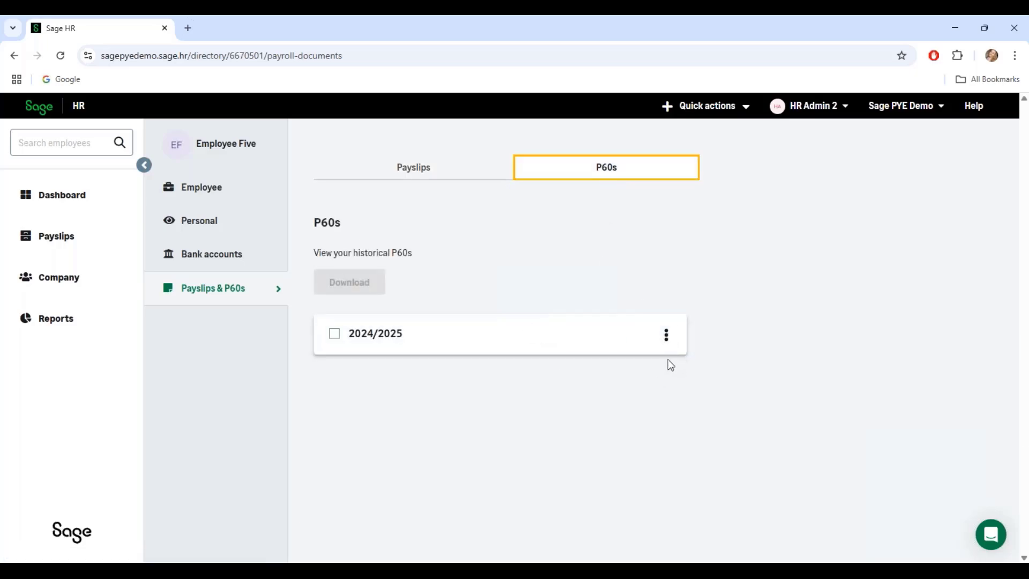
View Employee Five's 2024/2025 P60, close it, and select that P60 in the list.
{"action": "left_click", "coordinate": [667, 338]}
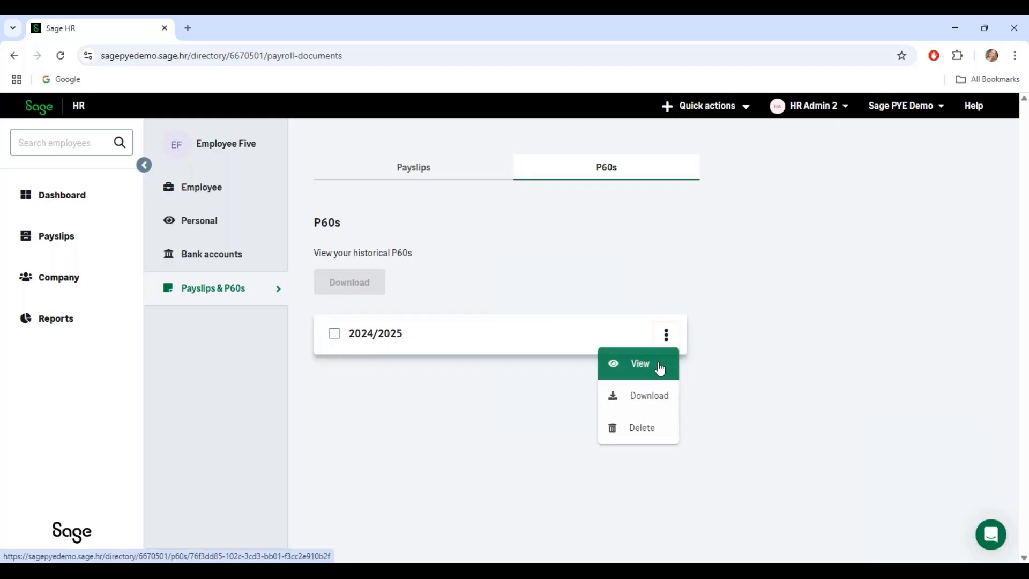
{"action": "left_click", "coordinate": [660, 368]}
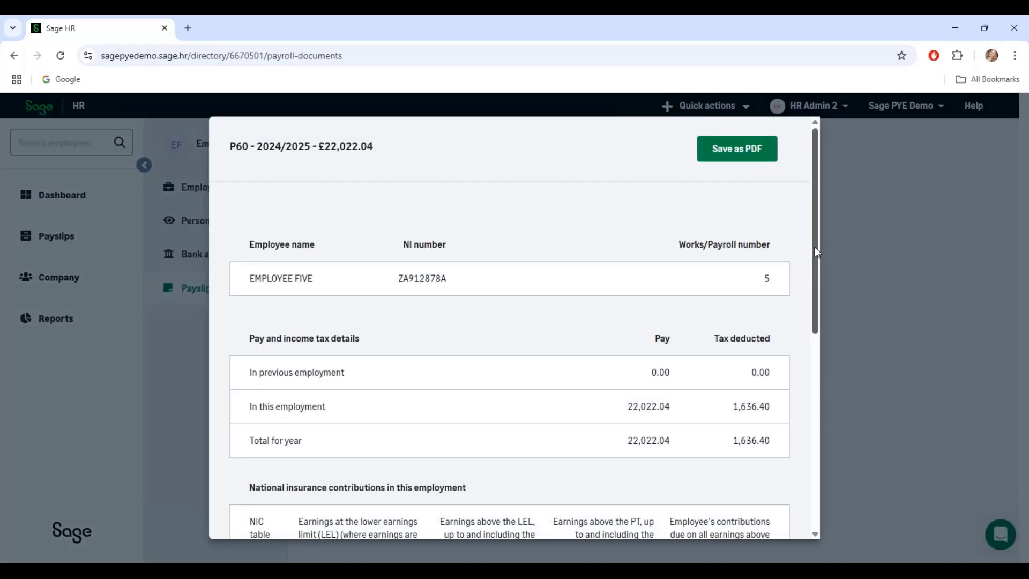
{"action": "mouse_move", "coordinate": [815, 247]}
{"action": "left_mouse_down"}
{"action": "mouse_move", "coordinate": [808, 384]}
{"action": "mouse_move", "coordinate": [817, 233]}
{"action": "left_mouse_up"}
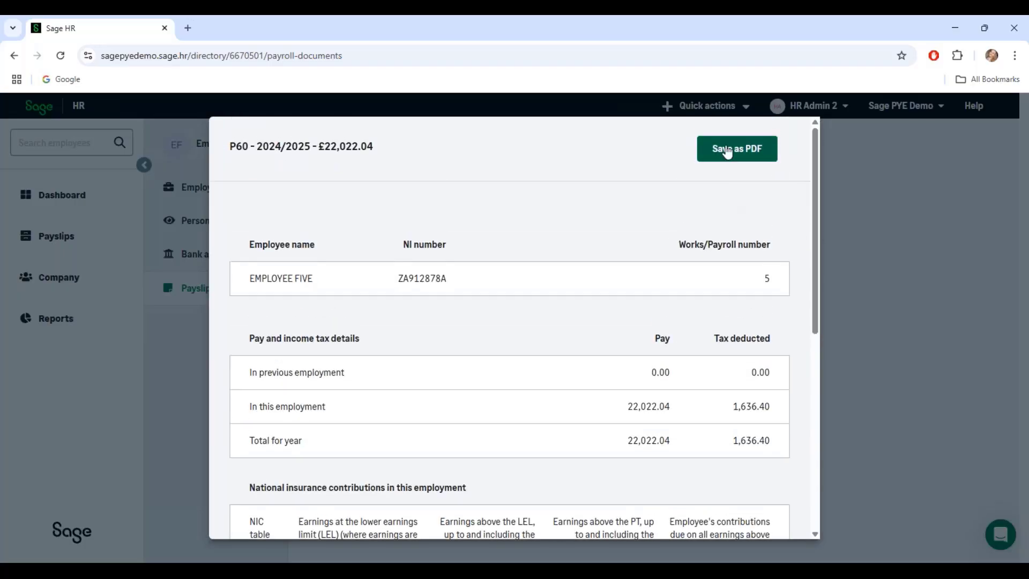
{"action": "left_click", "coordinate": [864, 270]}
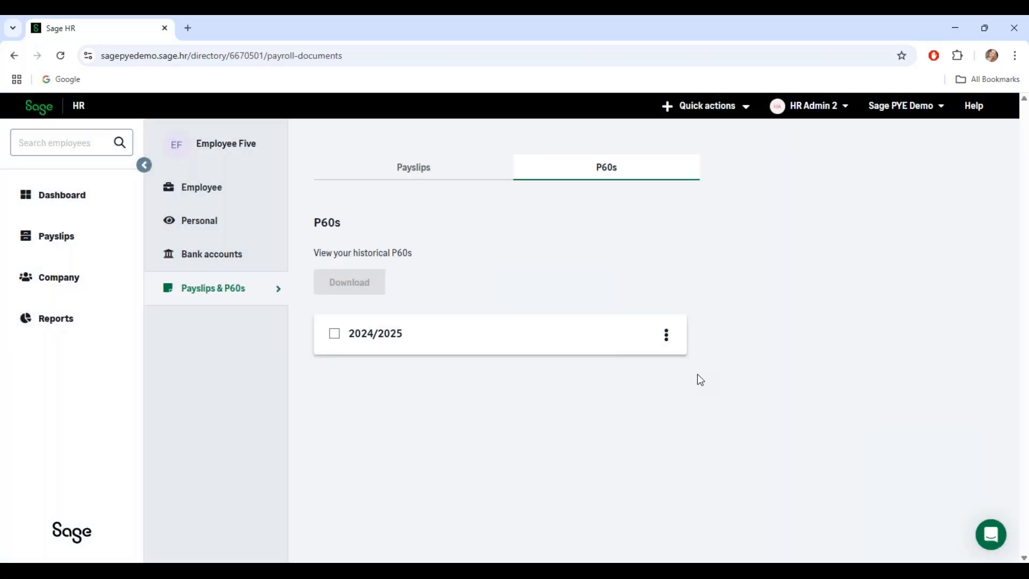
{"action": "left_click", "coordinate": [335, 333]}
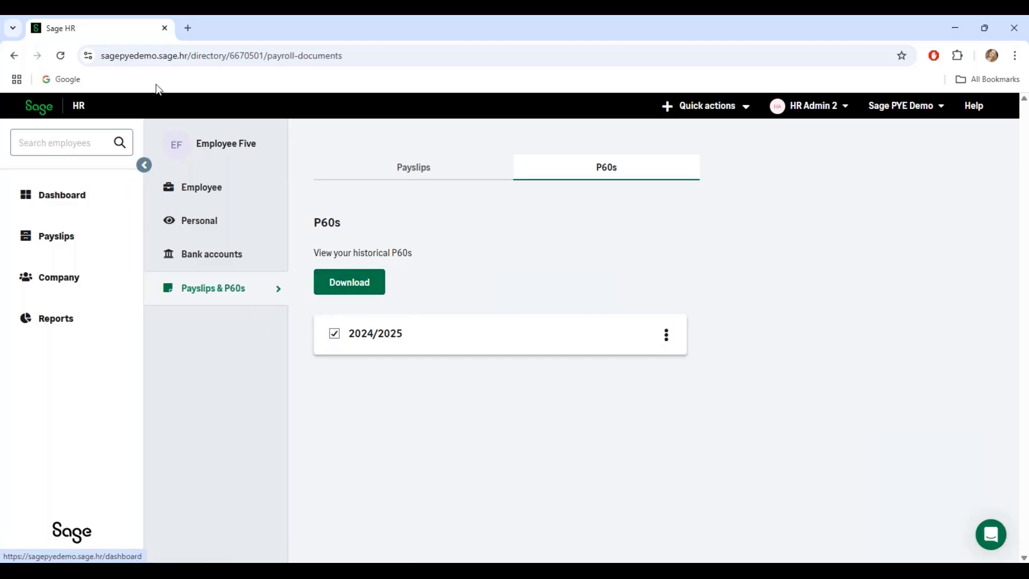
Switch back to Sage 50 Payroll, close the P60 publishing message, and mark the P60s as produced.
{"action": "left_click", "coordinate": [957, 31]}
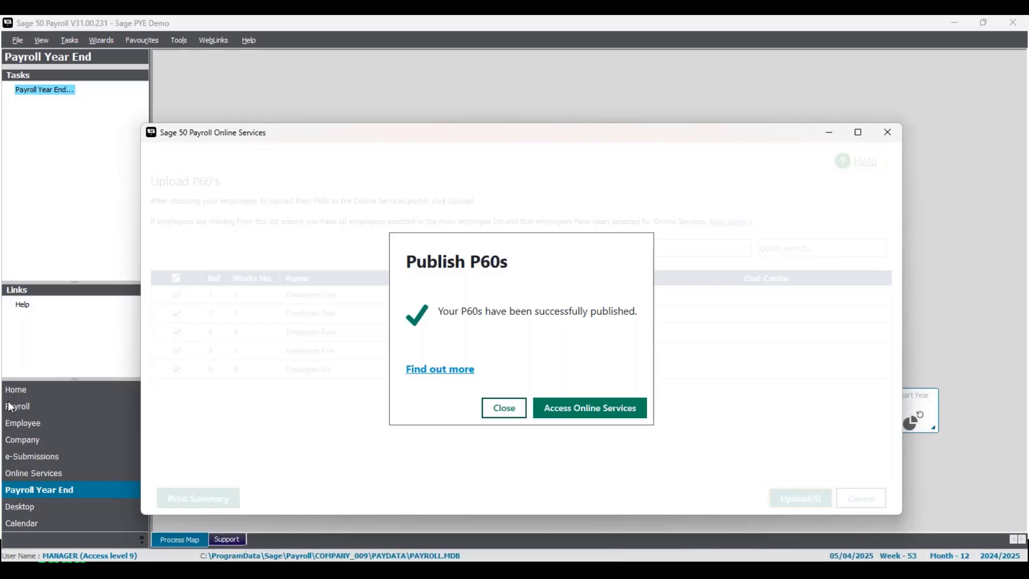
{"action": "left_click", "coordinate": [505, 412]}
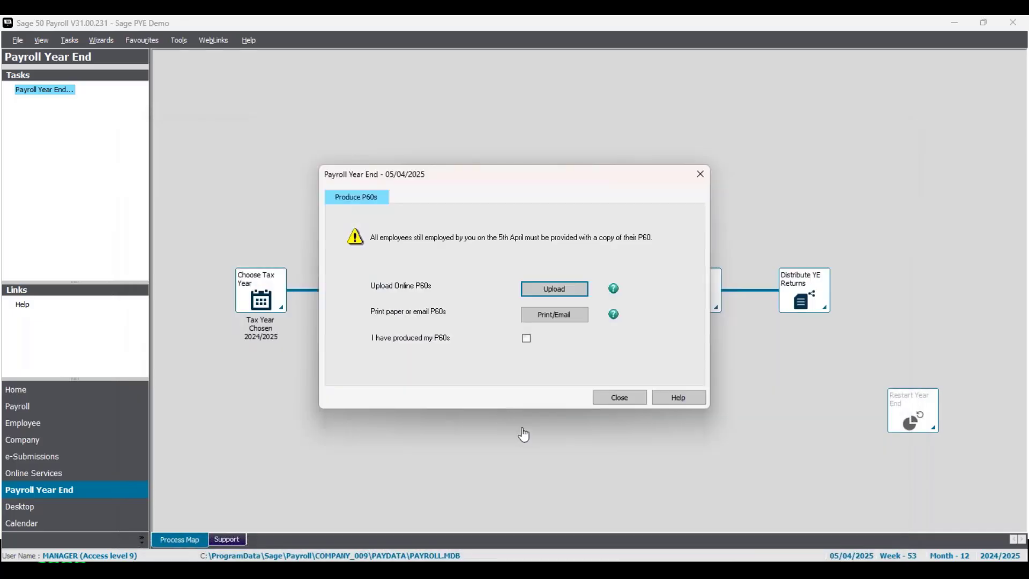
{"action": "left_click", "coordinate": [527, 339]}
{"action": "left_click", "coordinate": [627, 398]}
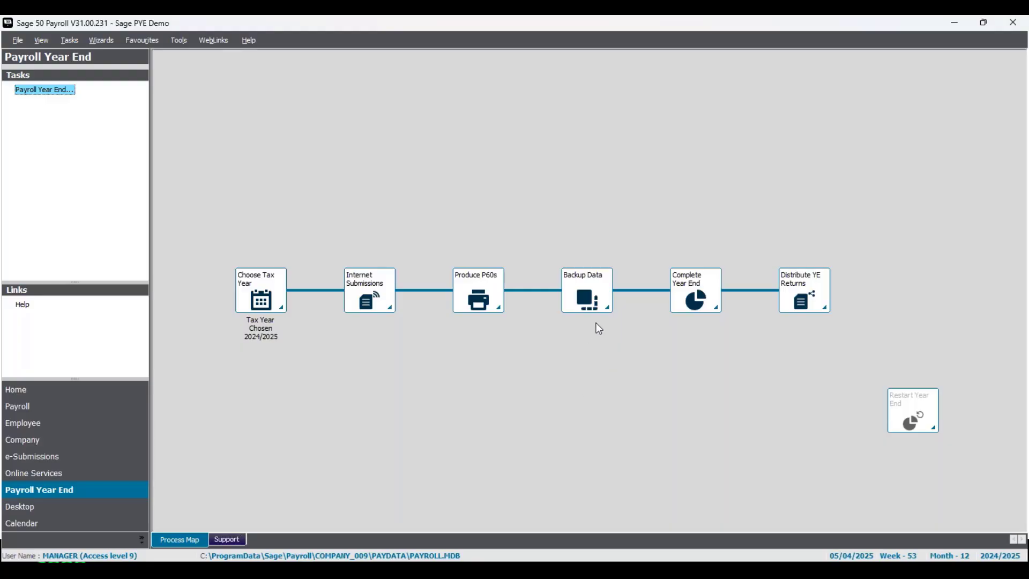
Start the year-end data backup and accept the preselected file types, including use as the 'Last Known Good' data.
{"action": "left_click", "coordinate": [588, 296]}
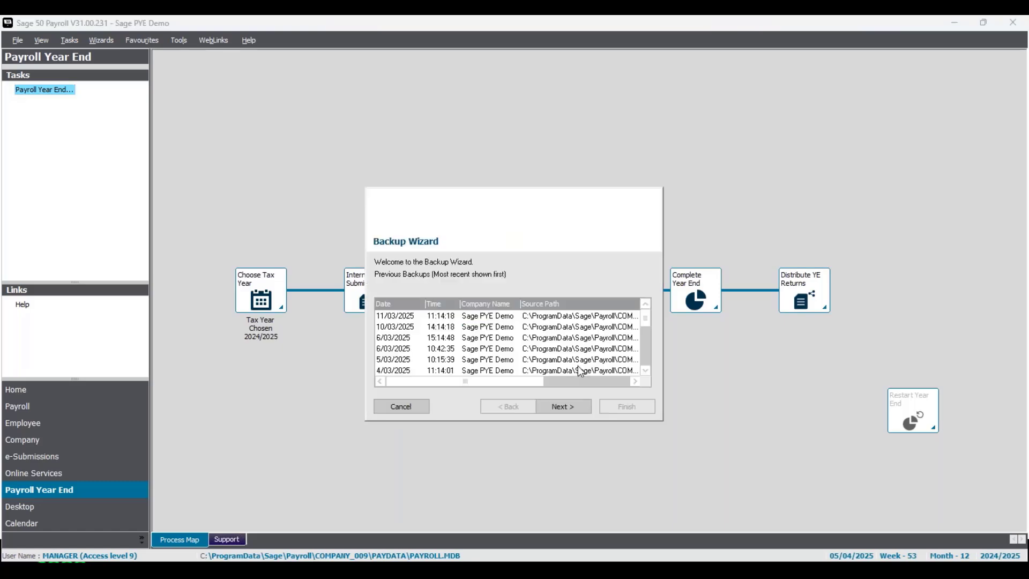
{"action": "left_click", "coordinate": [576, 408]}
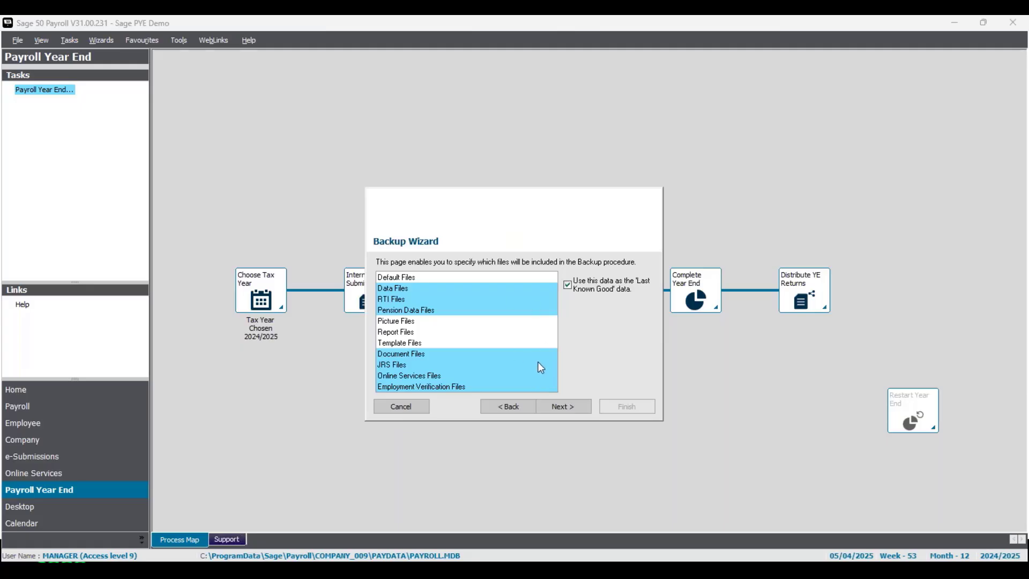
{"action": "left_click", "coordinate": [573, 410]}
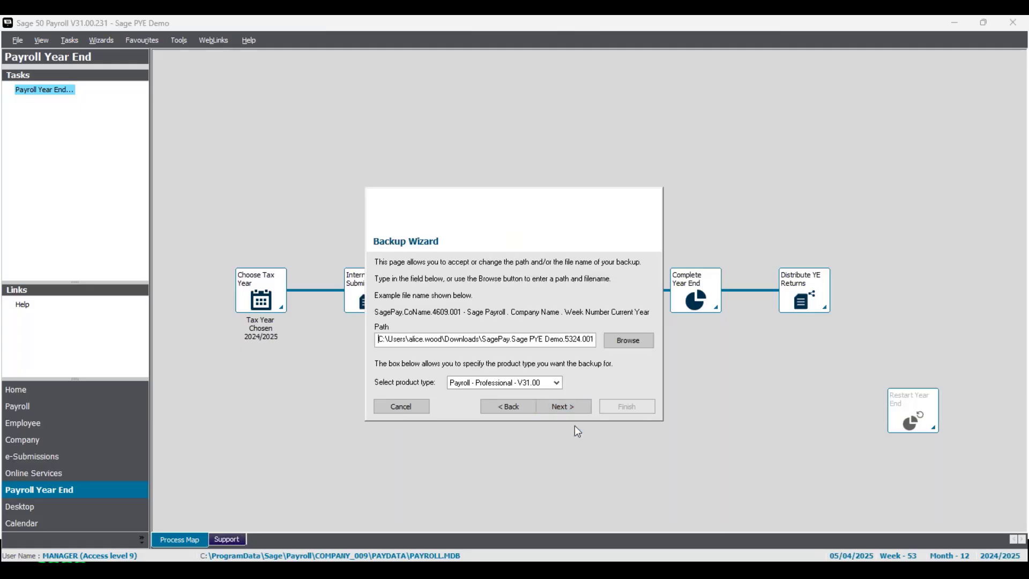
Prefix the backup file name in Downloads with PYEprocess2425 and run the backup for Payroll - Professional - V31.00.
{"action": "left_click", "coordinate": [623, 340]}
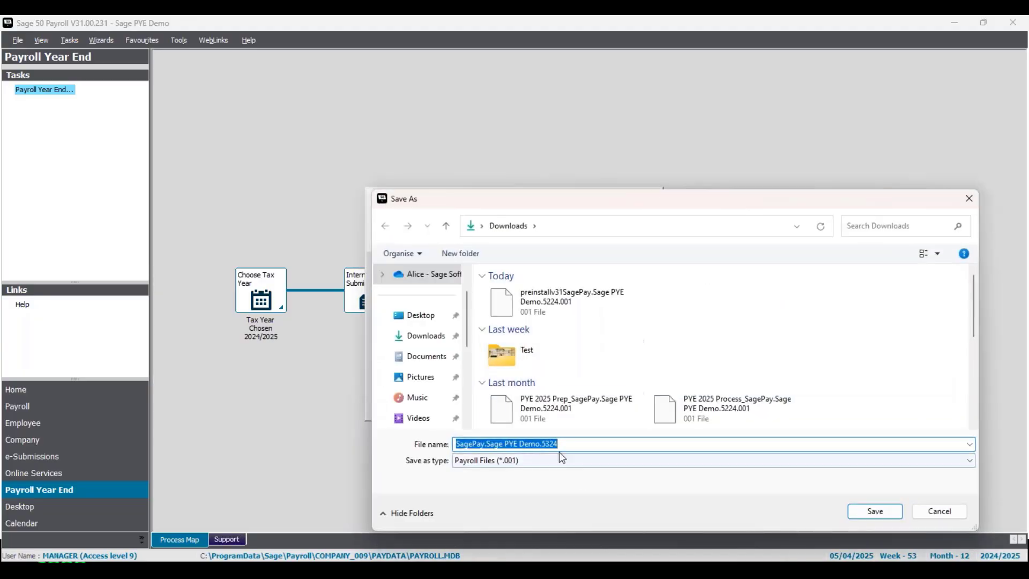
{"action": "left_click", "coordinate": [459, 446]}
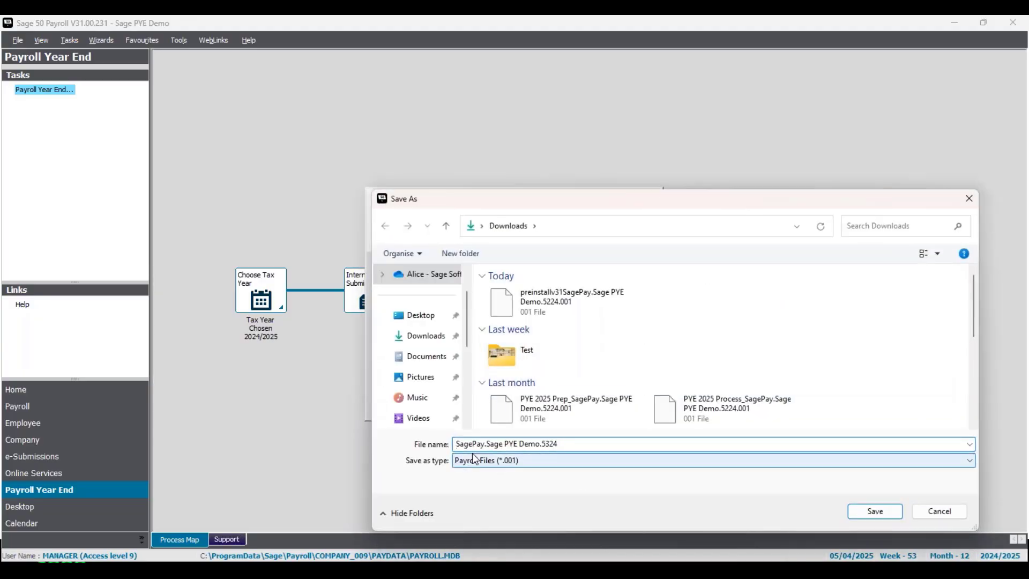
{"action": "type", "text": "PYEprocess2"}
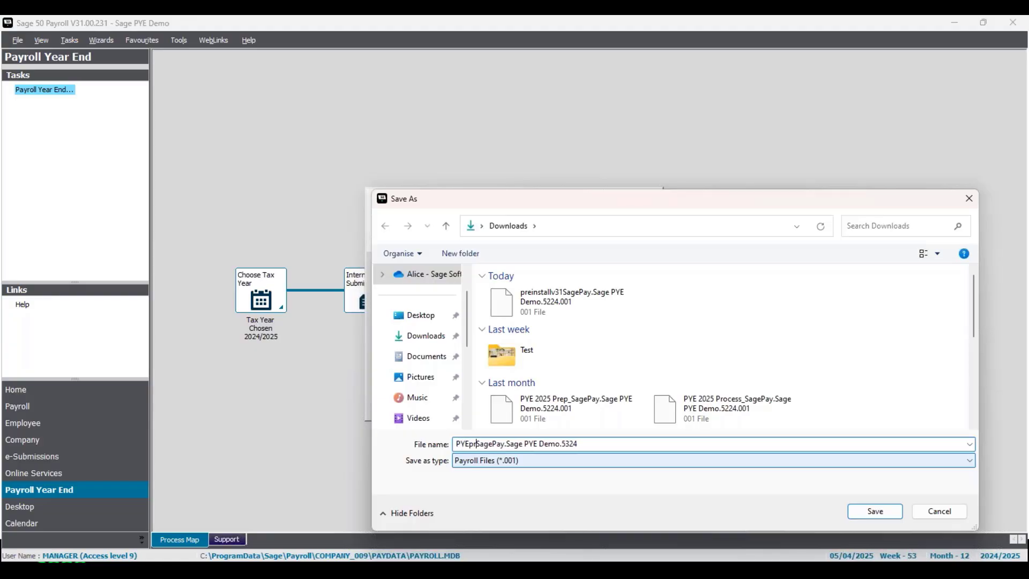
{"action": "type", "text": "425"}
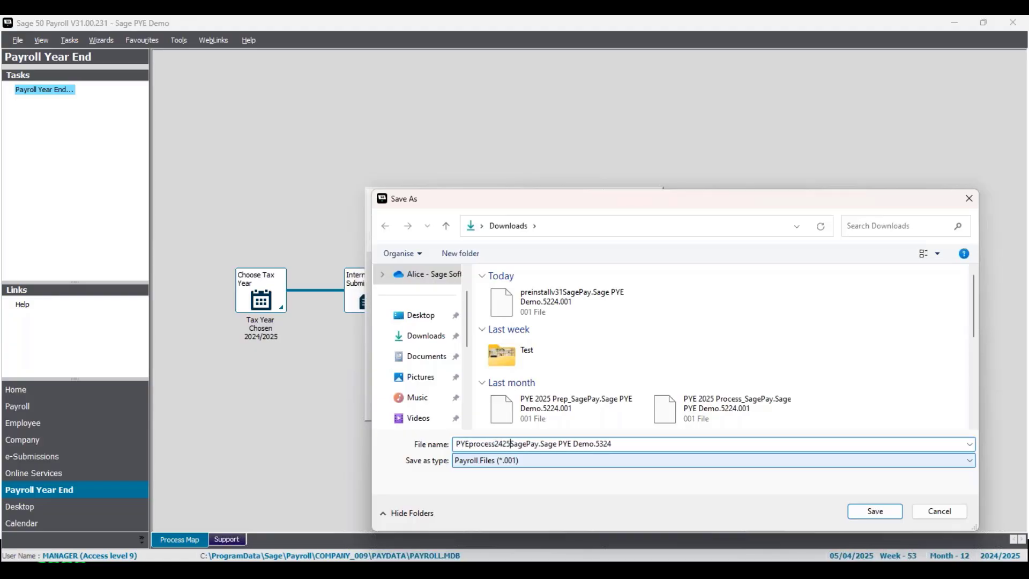
{"action": "left_click", "coordinate": [879, 512]}
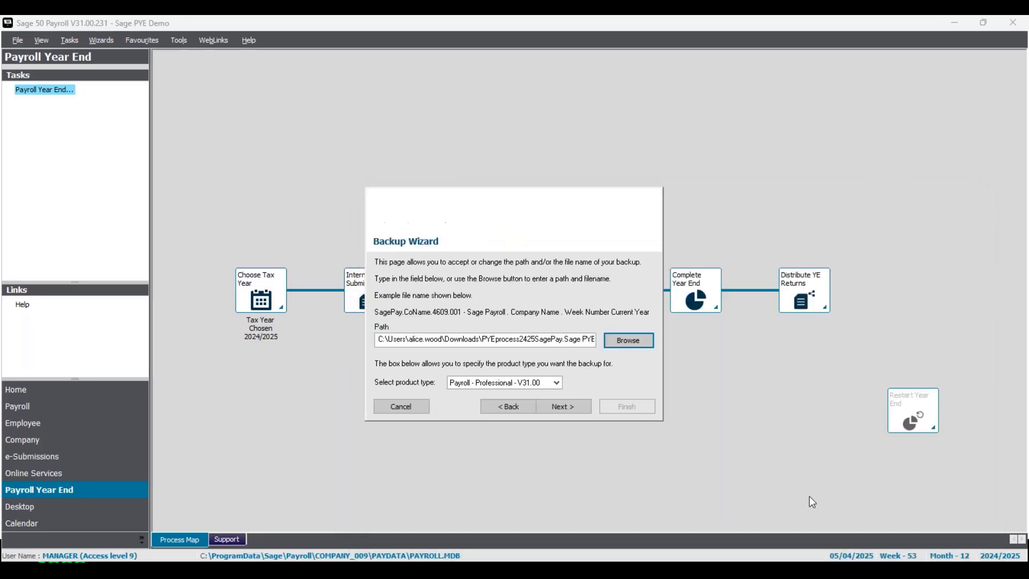
{"action": "left_click", "coordinate": [567, 410]}
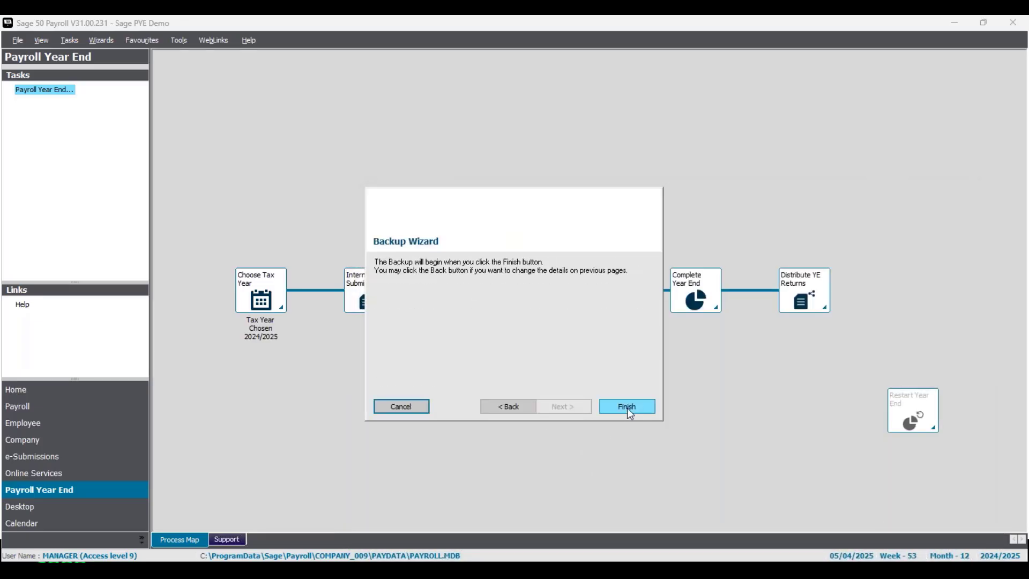
{"action": "left_click", "coordinate": [628, 408]}
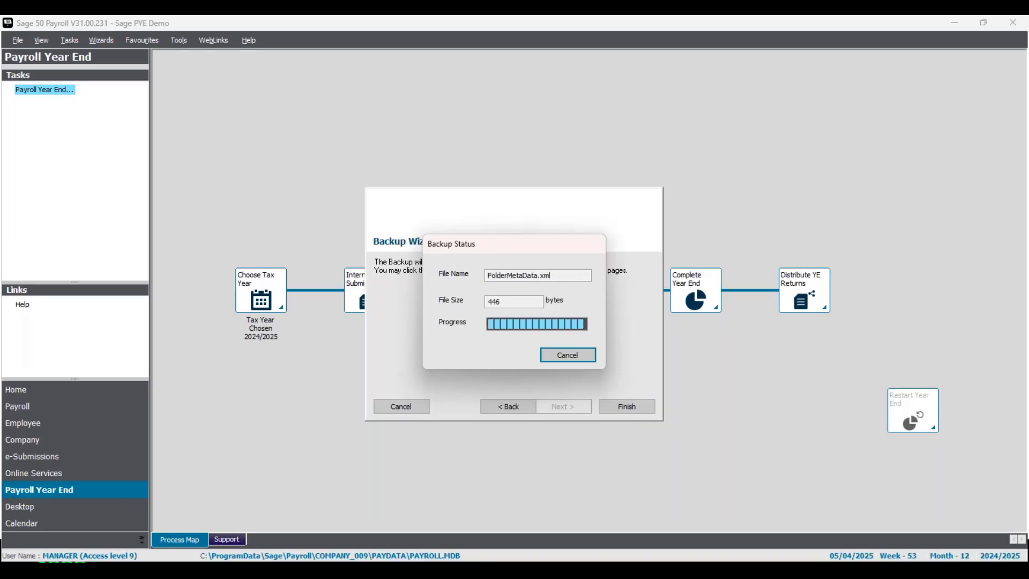
{"action": "left_click", "coordinate": [576, 345]}
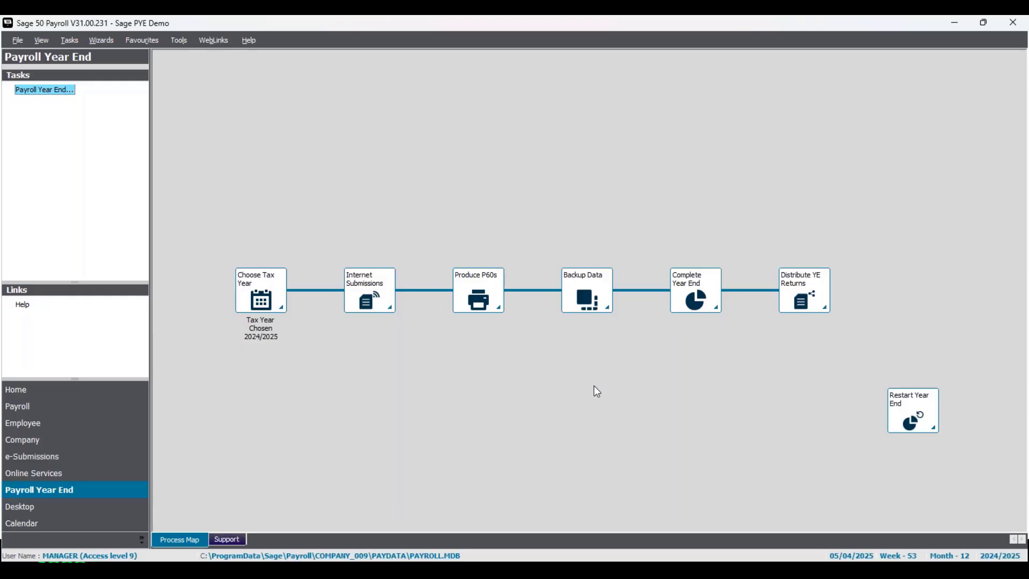
Complete the tax year end, agreeing to clear year-to-date values and declining to update mileage records from the mileage log.
{"action": "left_click", "coordinate": [698, 295]}
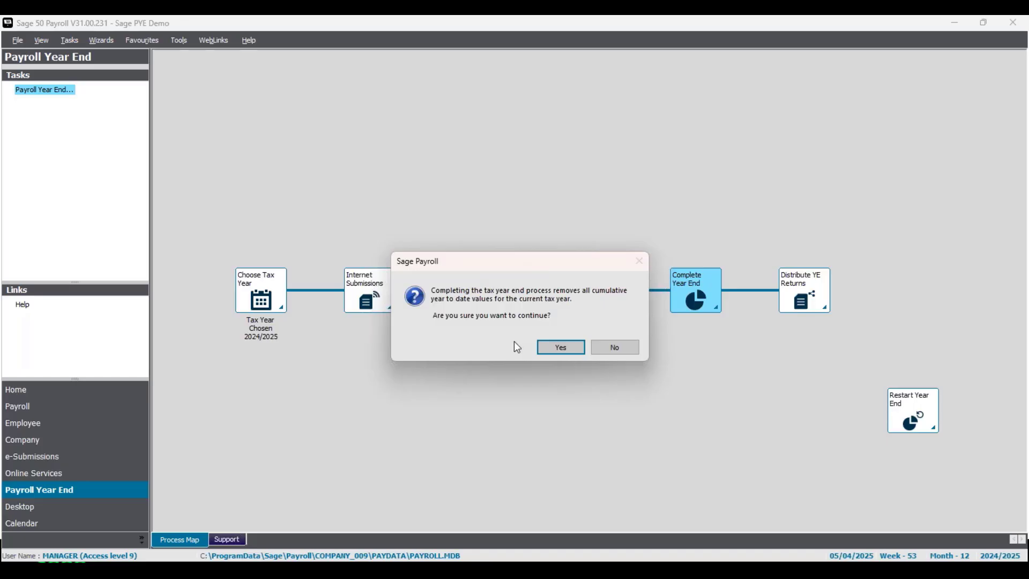
{"action": "left_click", "coordinate": [576, 351]}
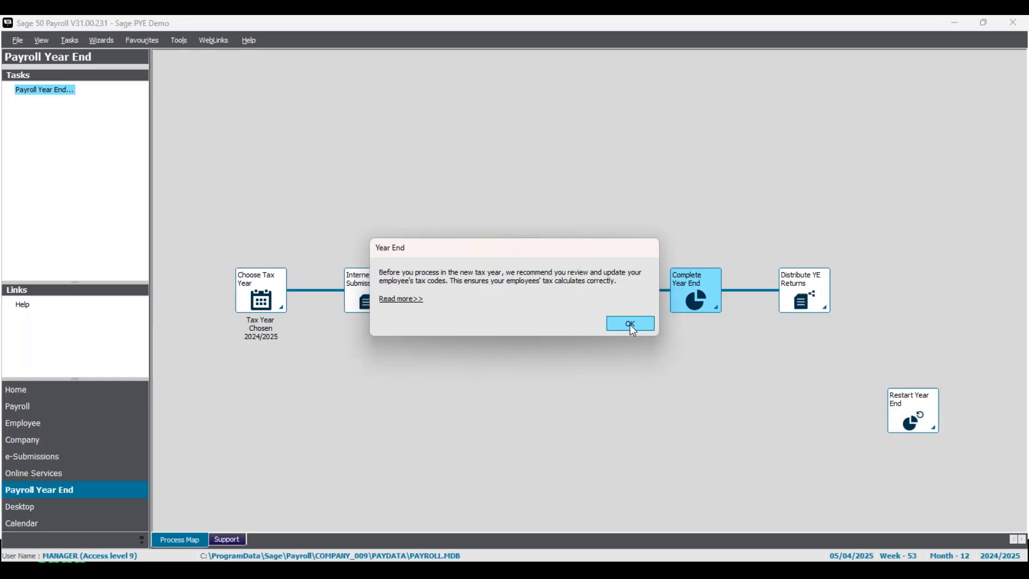
{"action": "left_click", "coordinate": [631, 324]}
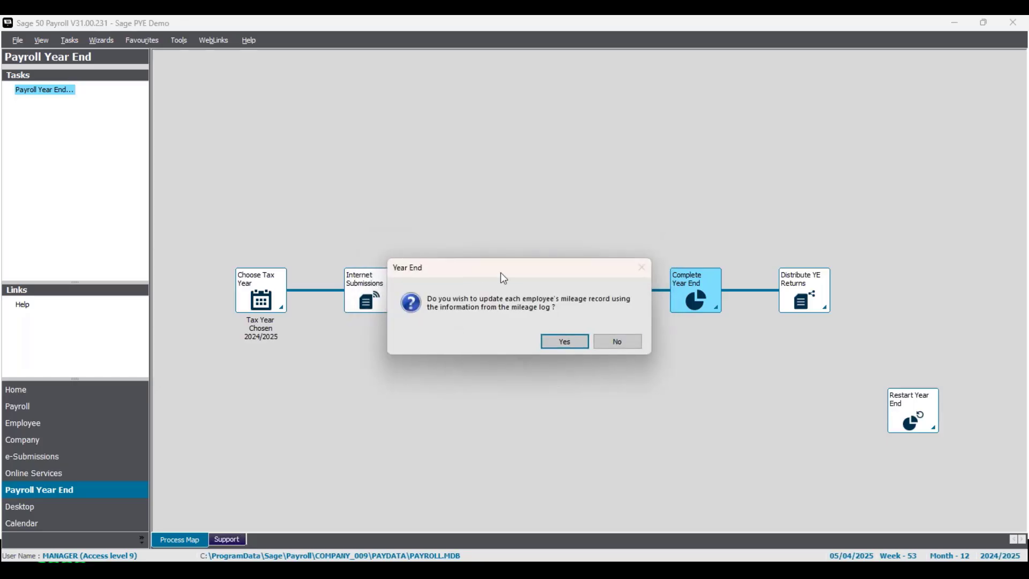
{"action": "left_click", "coordinate": [617, 341]}
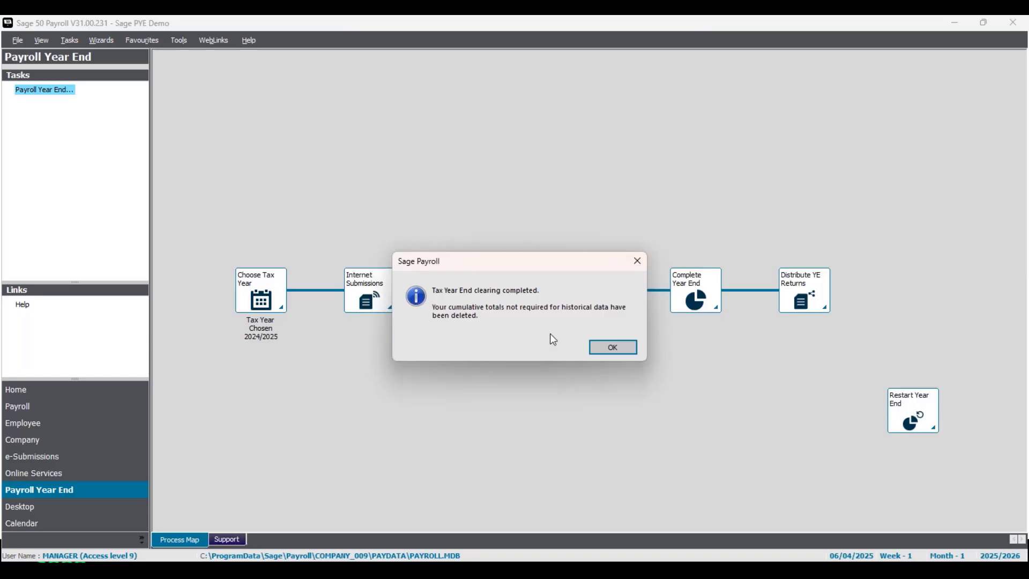
{"action": "left_click", "coordinate": [613, 348]}
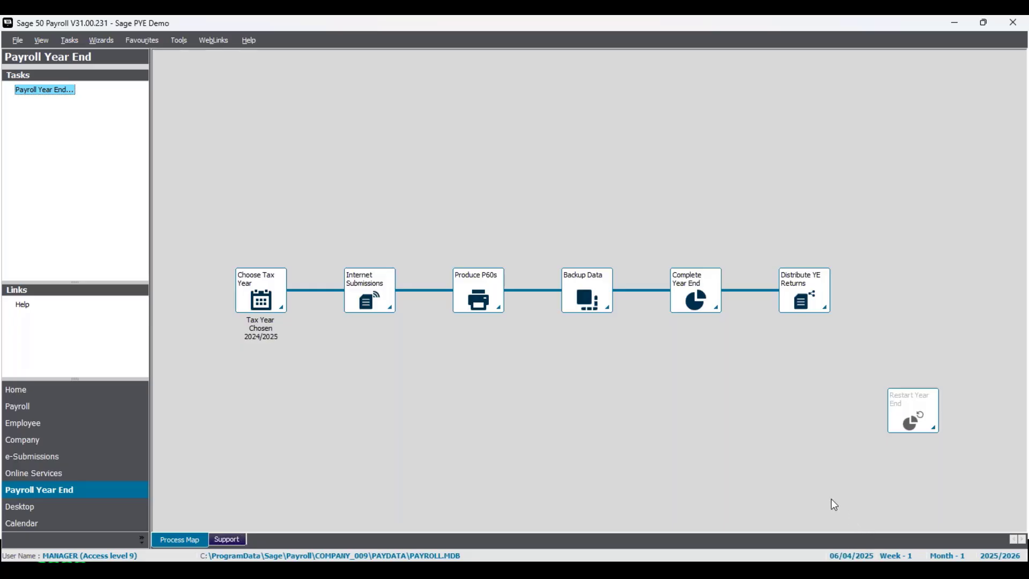
Check the deadlines for distributing the year end returns and close the information window.
{"action": "left_click", "coordinate": [801, 289]}
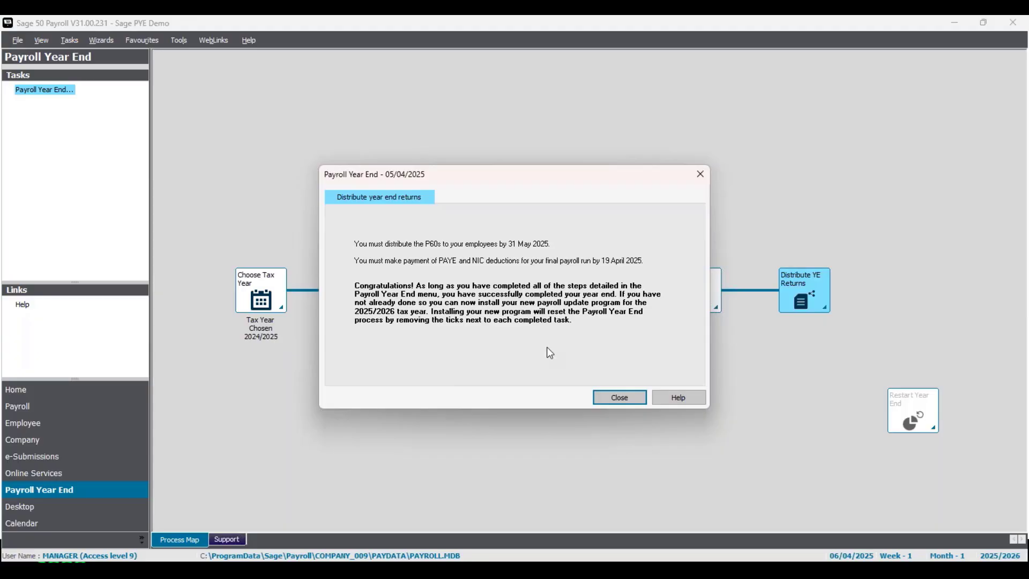
{"action": "left_click", "coordinate": [629, 395]}
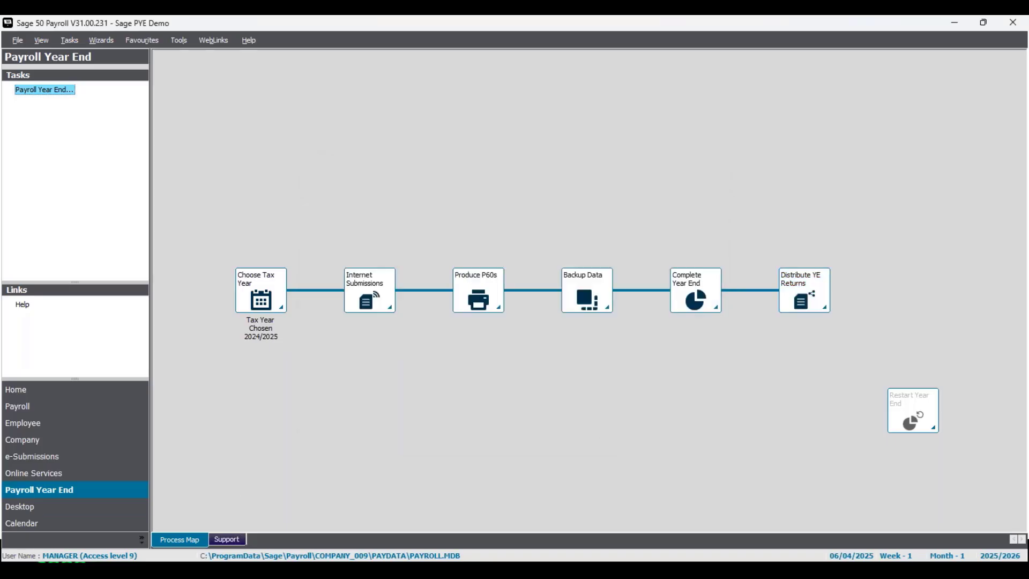